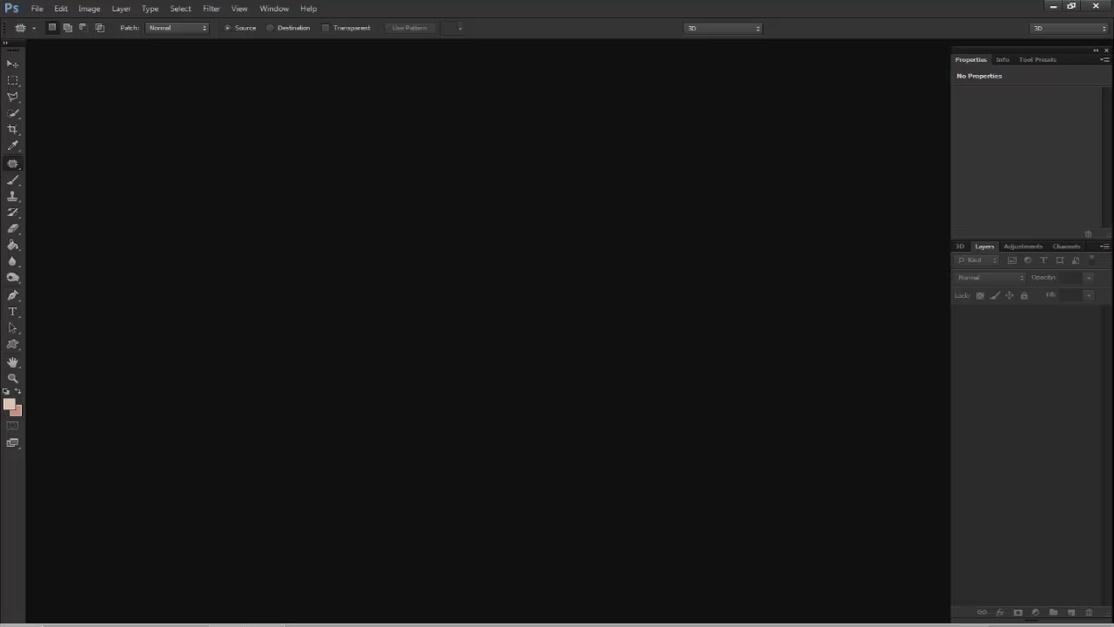
- Open Sok-Pisey222.jpg, the portrait of the woman in the yellow ruffled dress
click(36, 9)
click(56, 35)
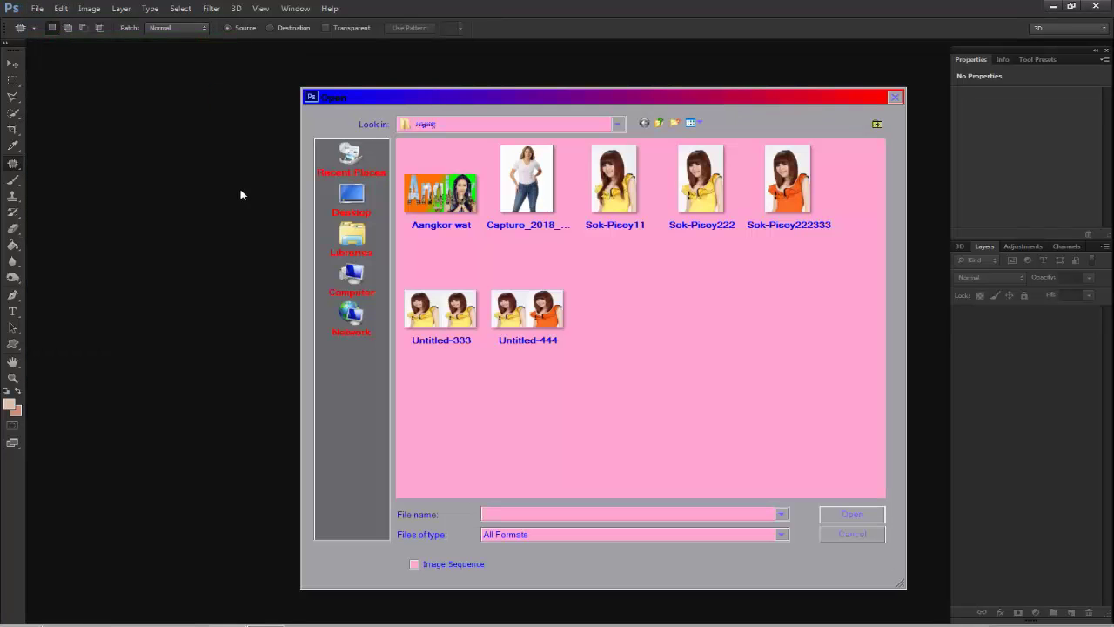
mouse_move(614, 180)
click(678, 198)
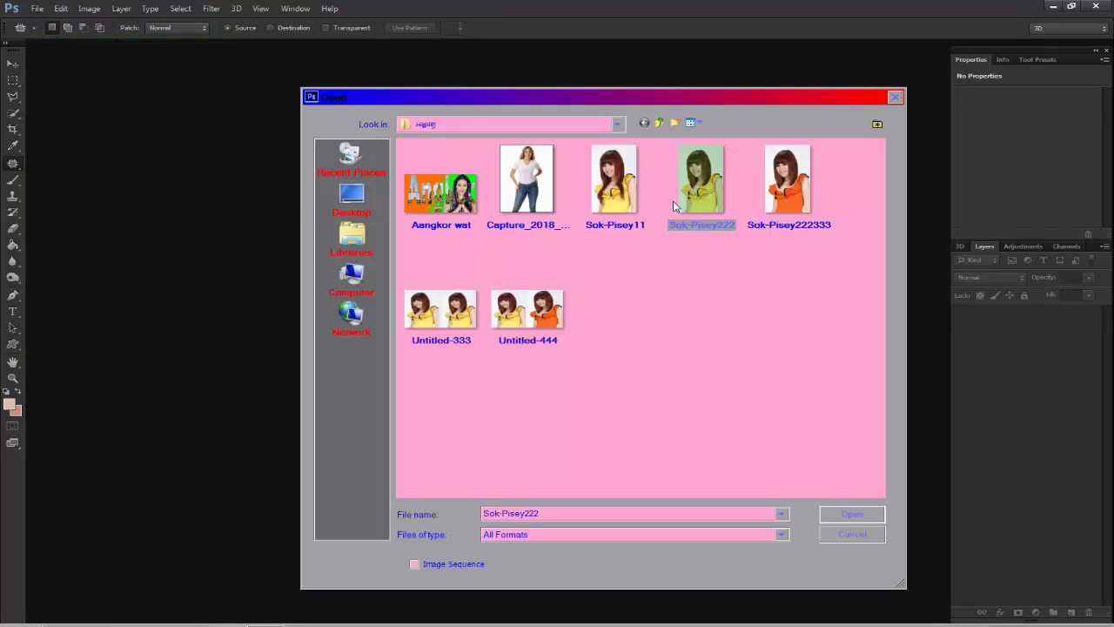
click(856, 513)
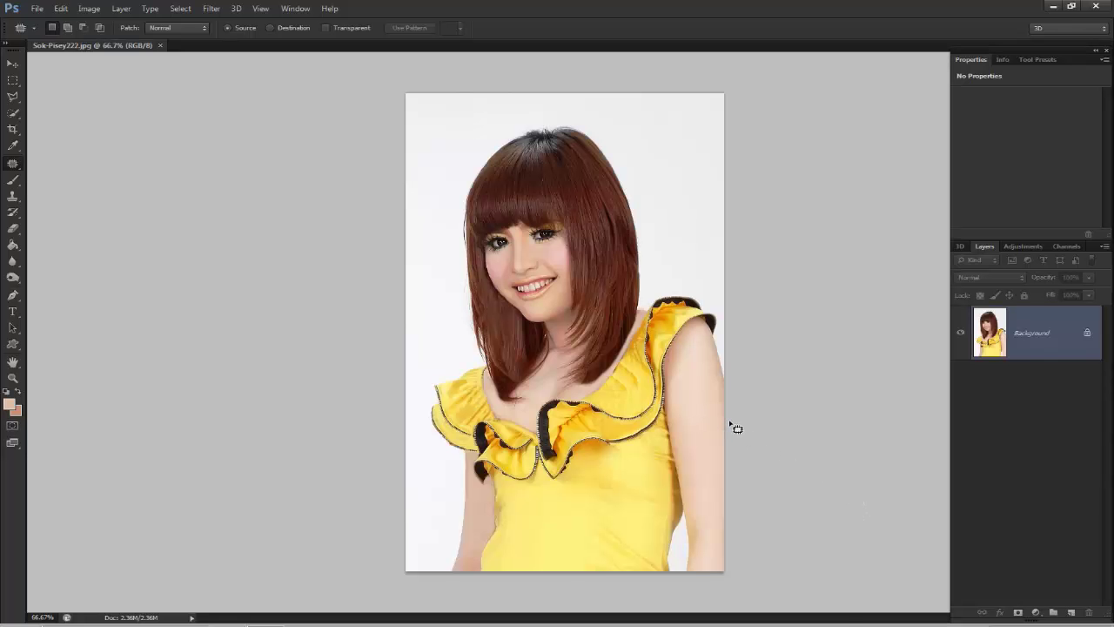
- Zoom to about 80% and pan so the yellow dress fills the window
scroll(728, 421, up, 1)
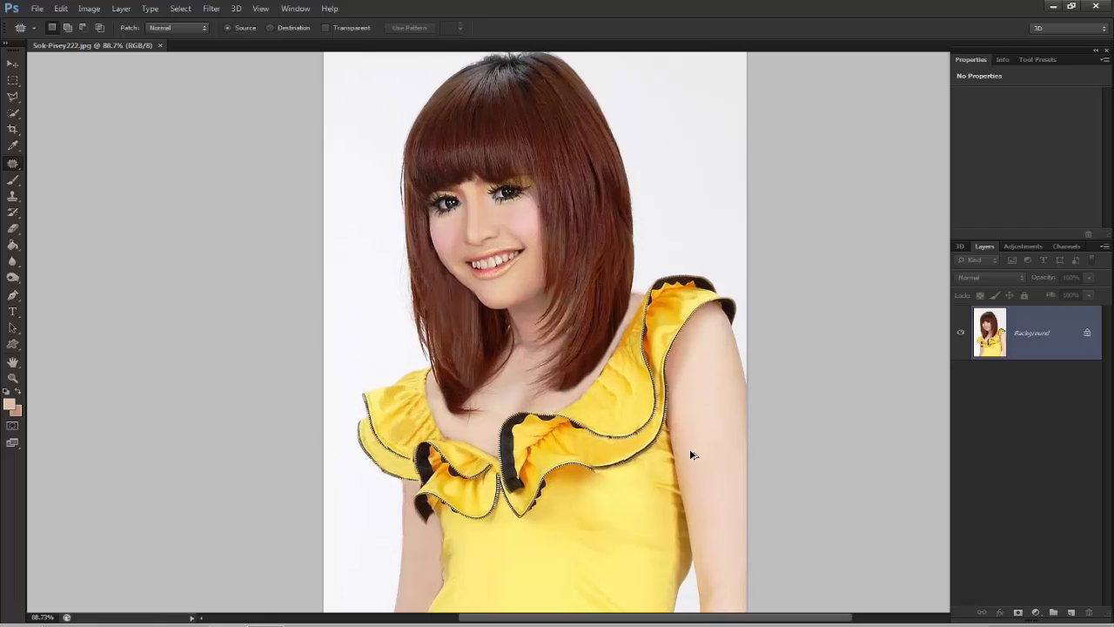
mouse_move(630, 472)
mouse_down()
mouse_move(641, 427)
mouse_move(615, 458)
mouse_move(579, 462)
mouse_up()
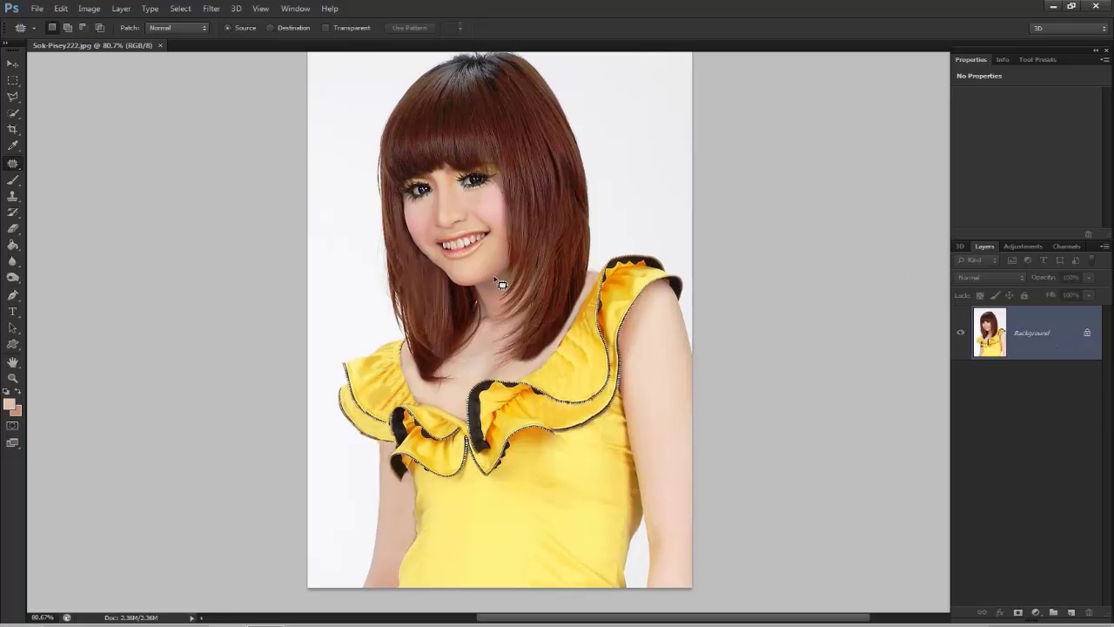
- Quick-select the yellow dress body and left ruffles, subtracting the left arm
click(14, 114)
alt+click(14, 117)
right_click(14, 117)
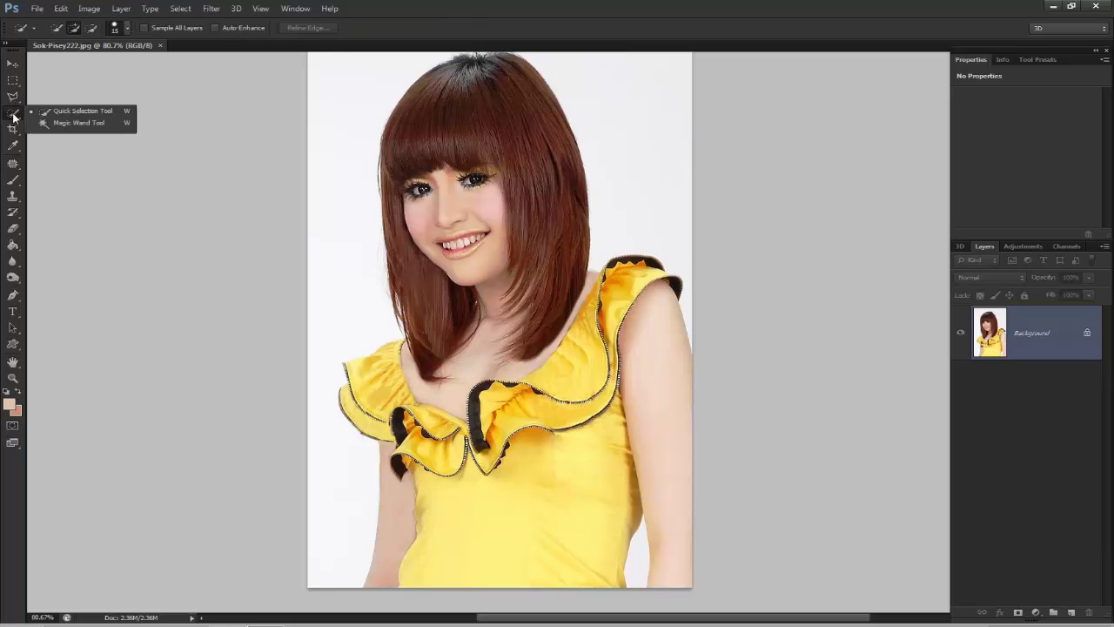
click(93, 110)
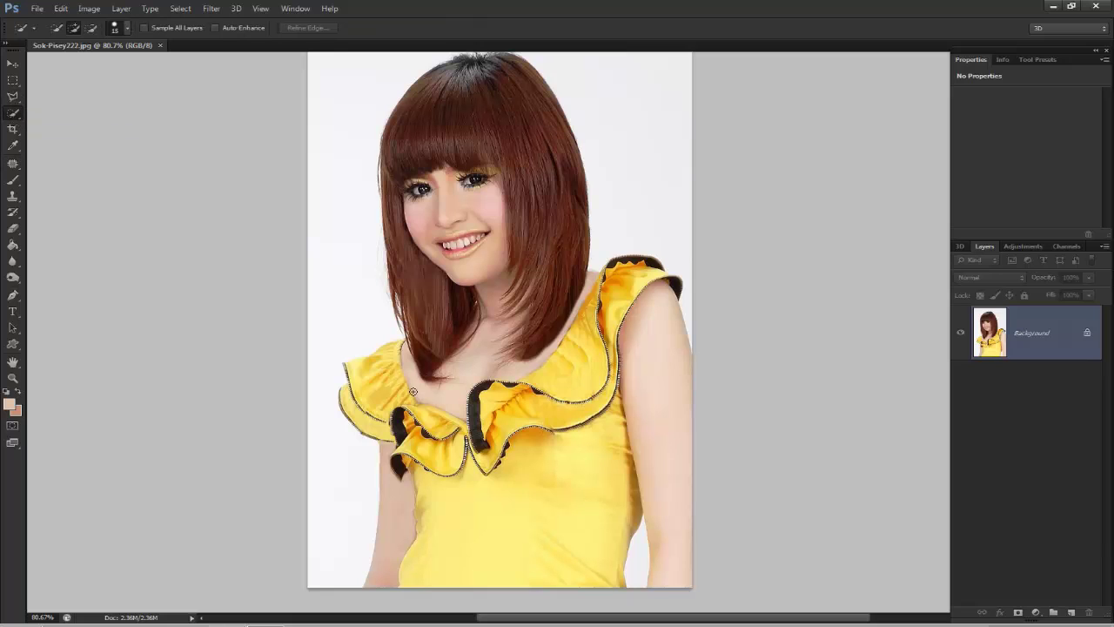
mouse_move(512, 514)
mouse_down()
mouse_move(630, 272)
mouse_move(671, 270)
mouse_up()
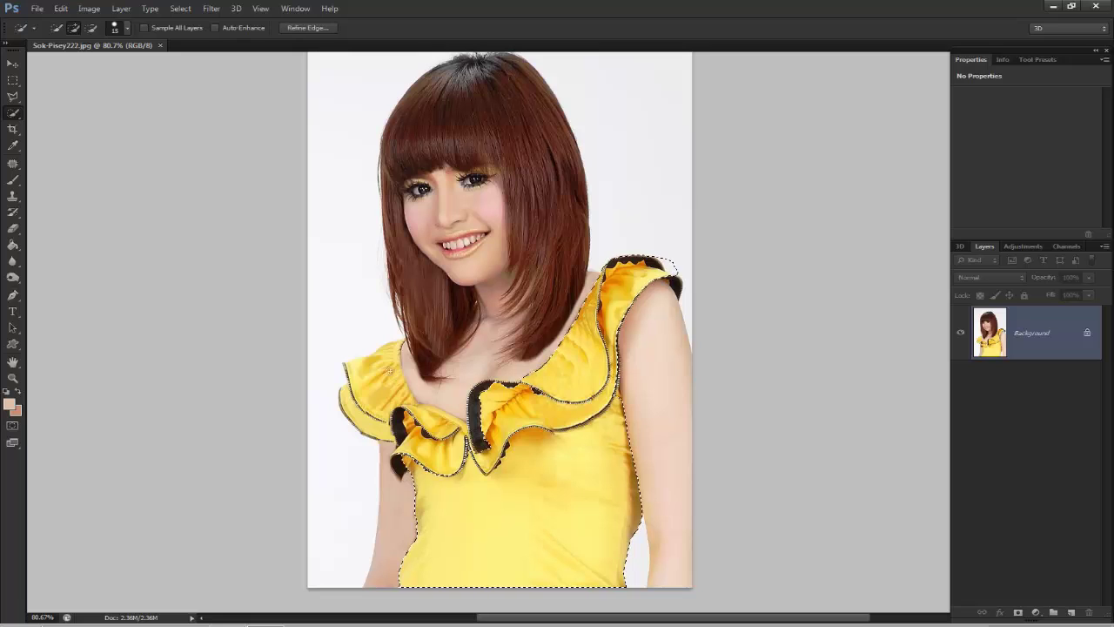
drag(395, 403, 347, 400)
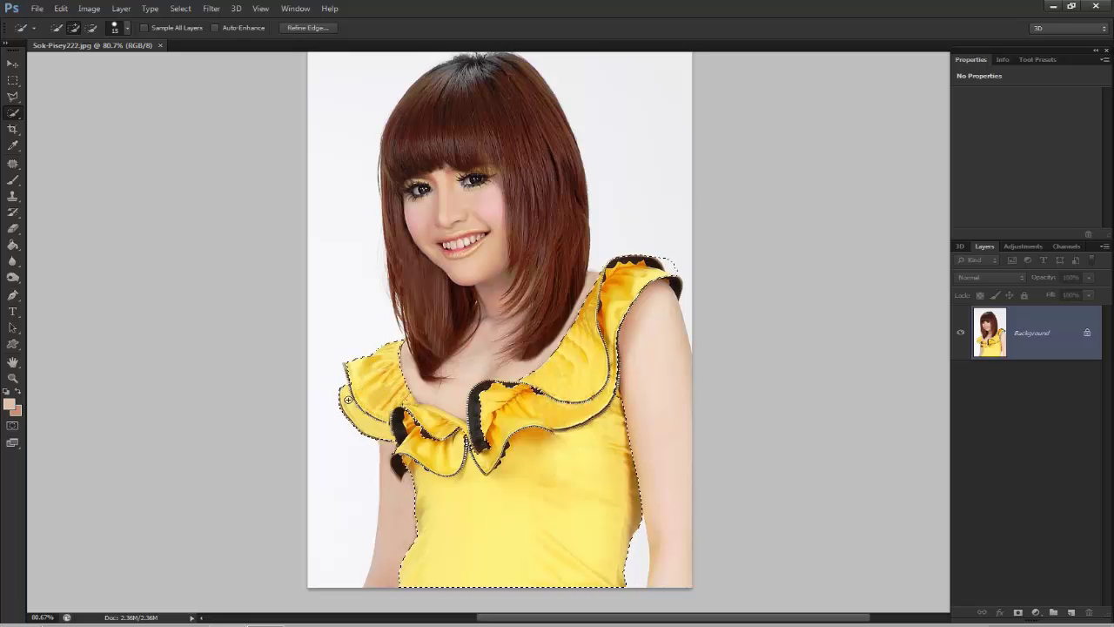
drag(397, 444, 431, 460)
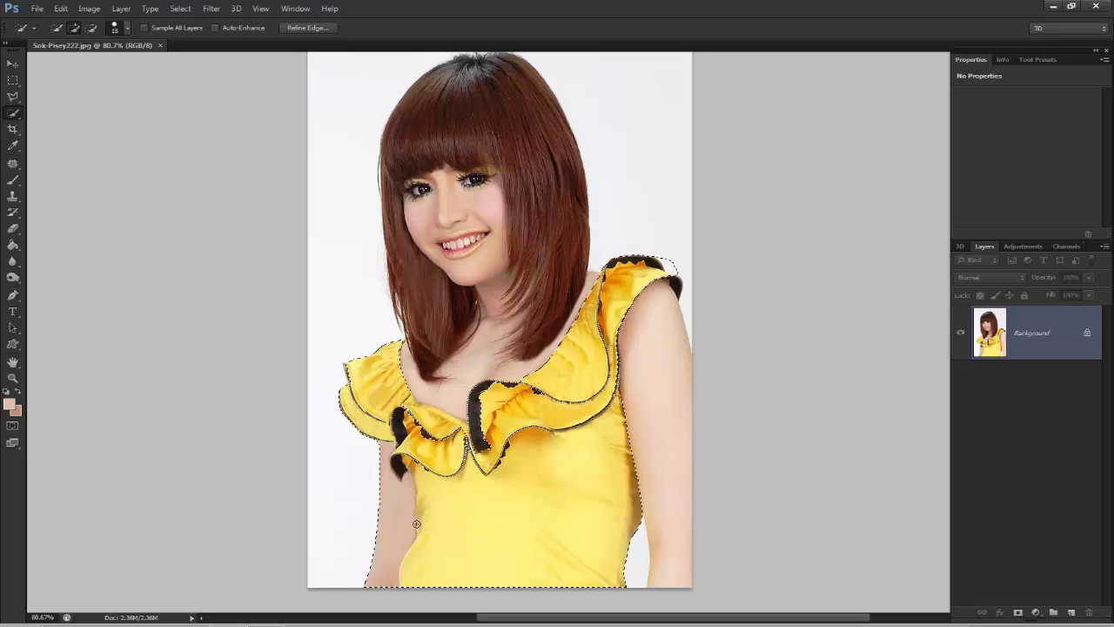
drag(379, 505, 399, 513)
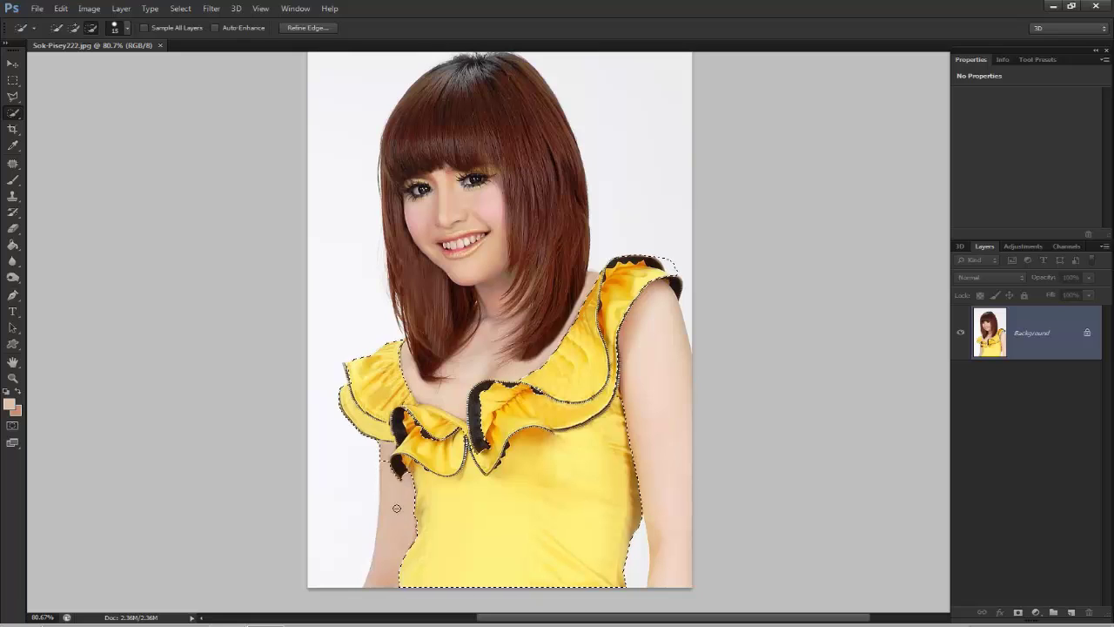
key(alt)
key(alt)
alt+click(409, 466)
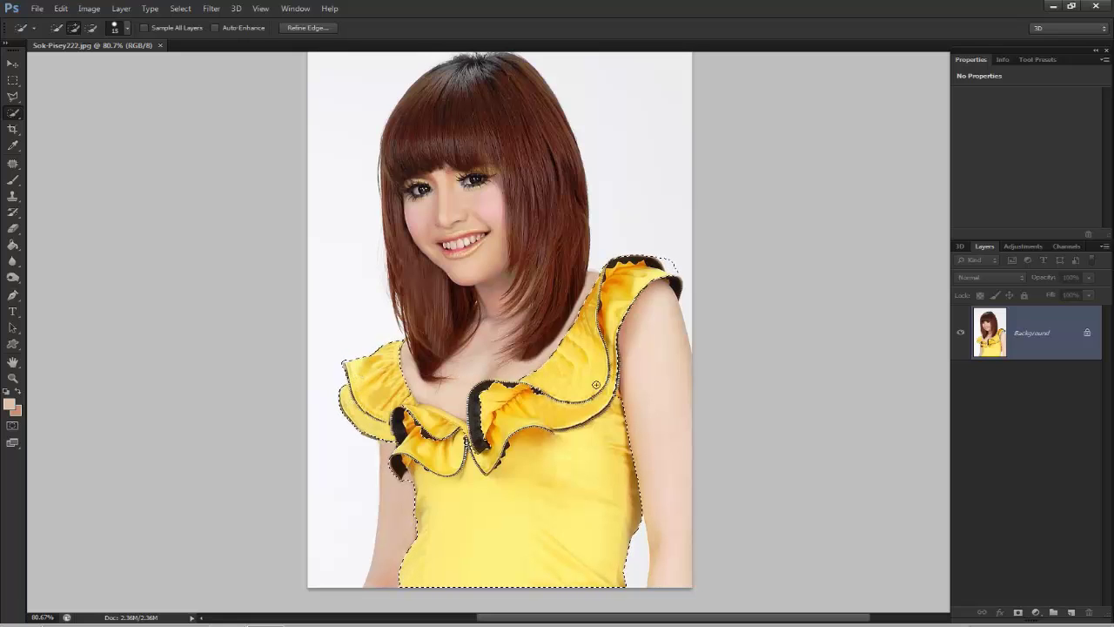
- Alt-subtract skin around the right shoulder so the selection hugs the ruffle edge
key(alt)
key(alt)
key(alt)
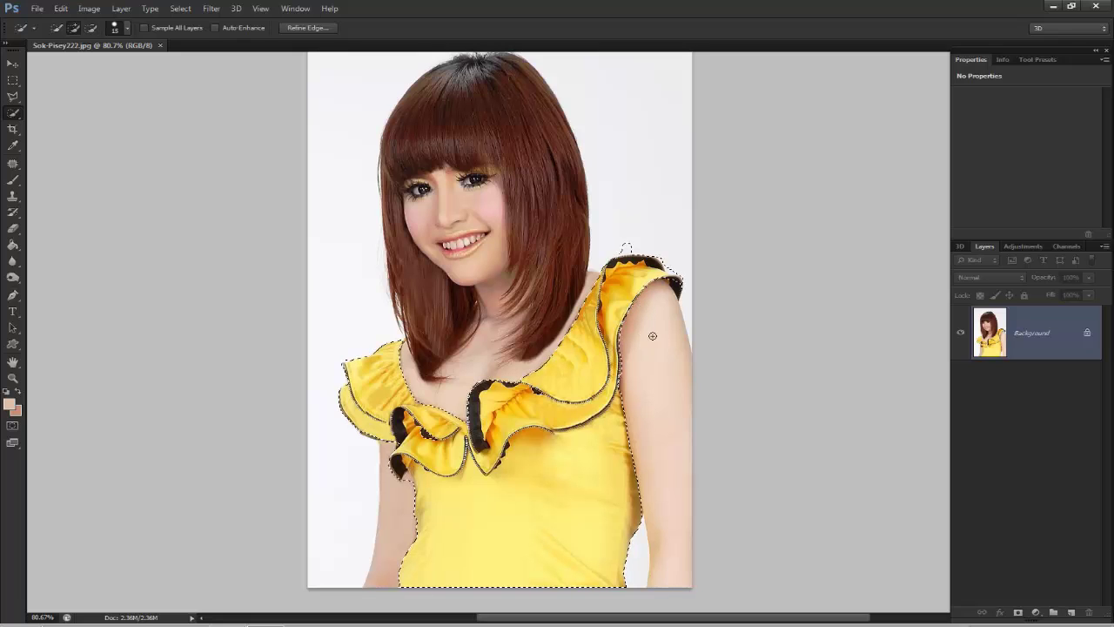
key(alt)
key(alt)
key(alt)
key(alt)
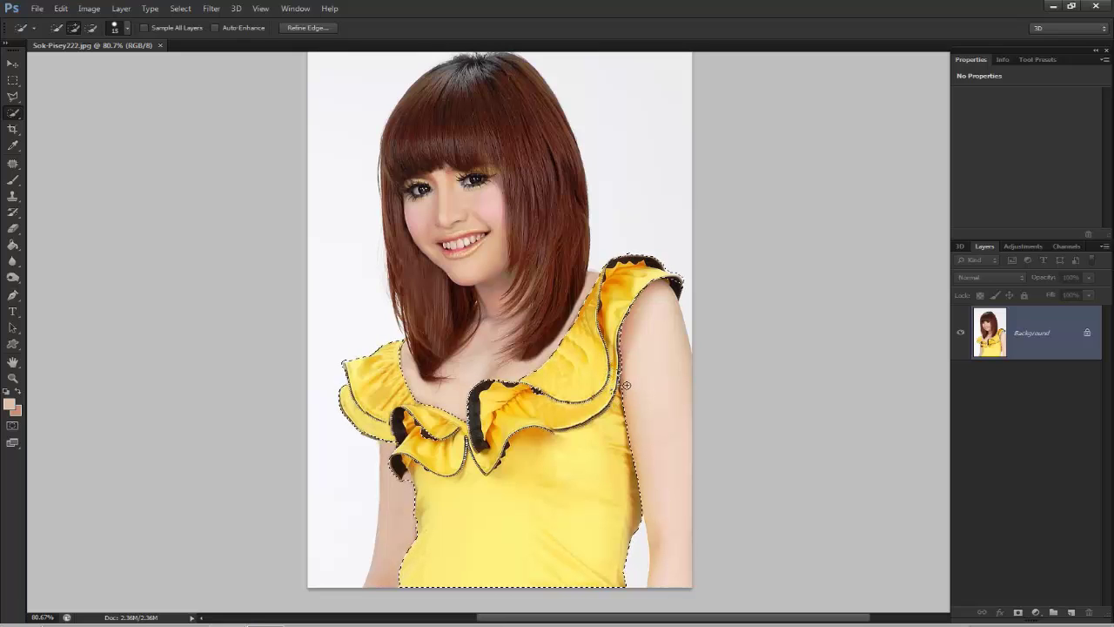
key(alt)
- Copy the selected dress to a new Layer 1, briefly hiding Background to check it
click(12, 81)
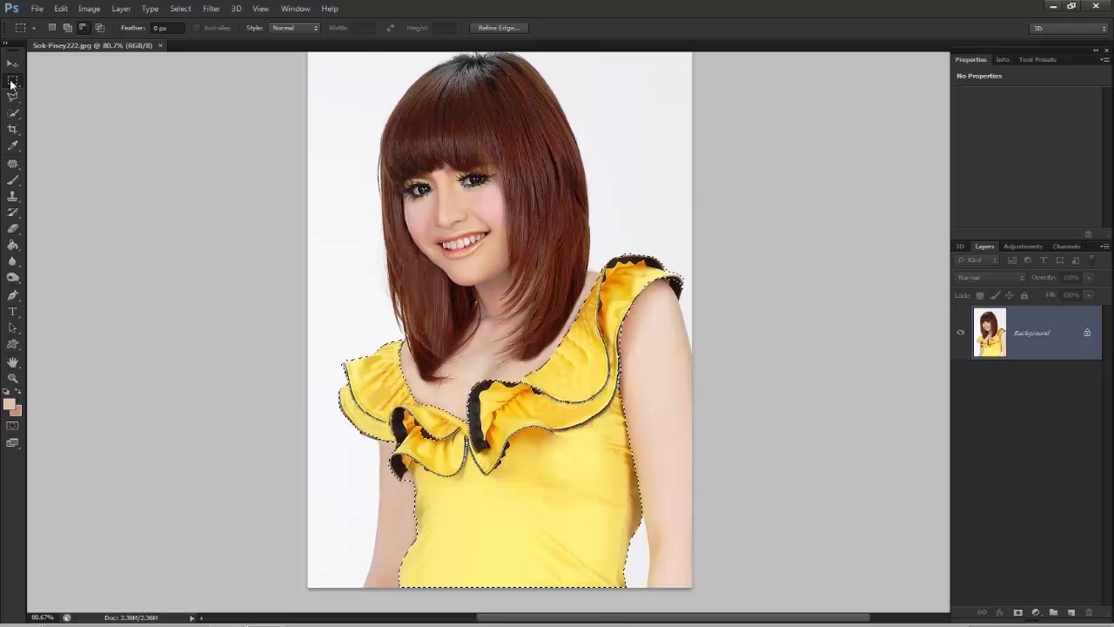
right_click(539, 461)
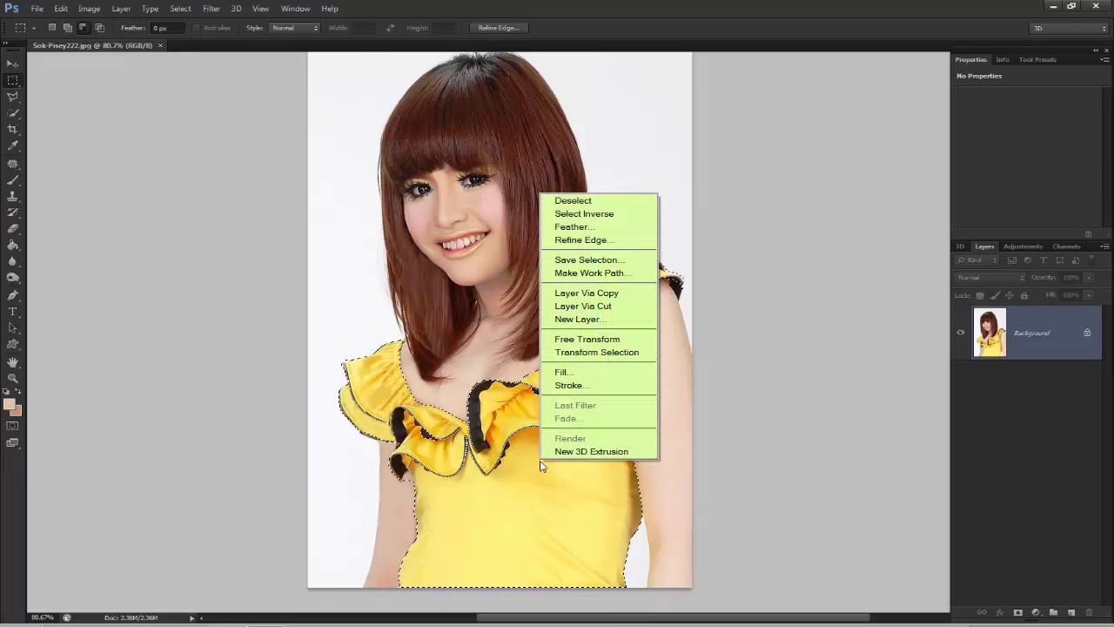
click(608, 294)
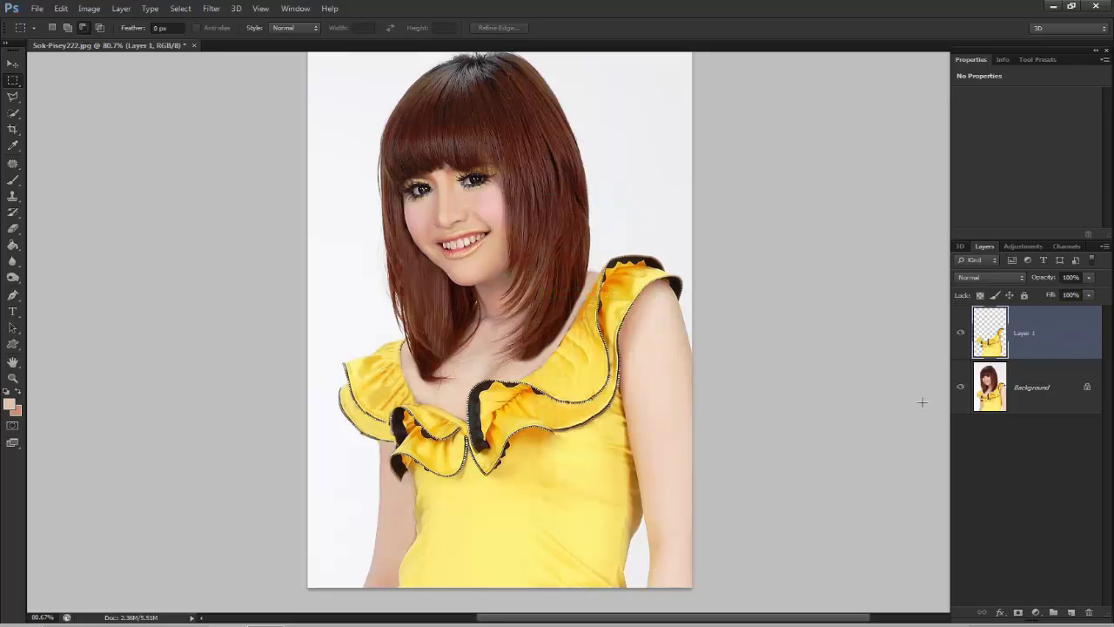
click(960, 386)
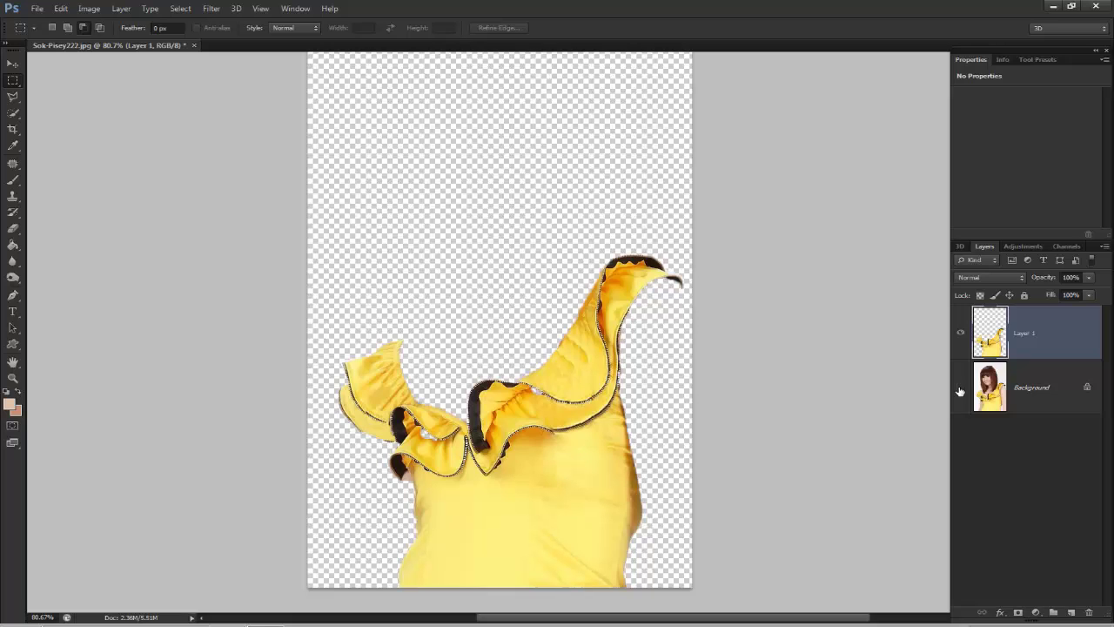
click(959, 388)
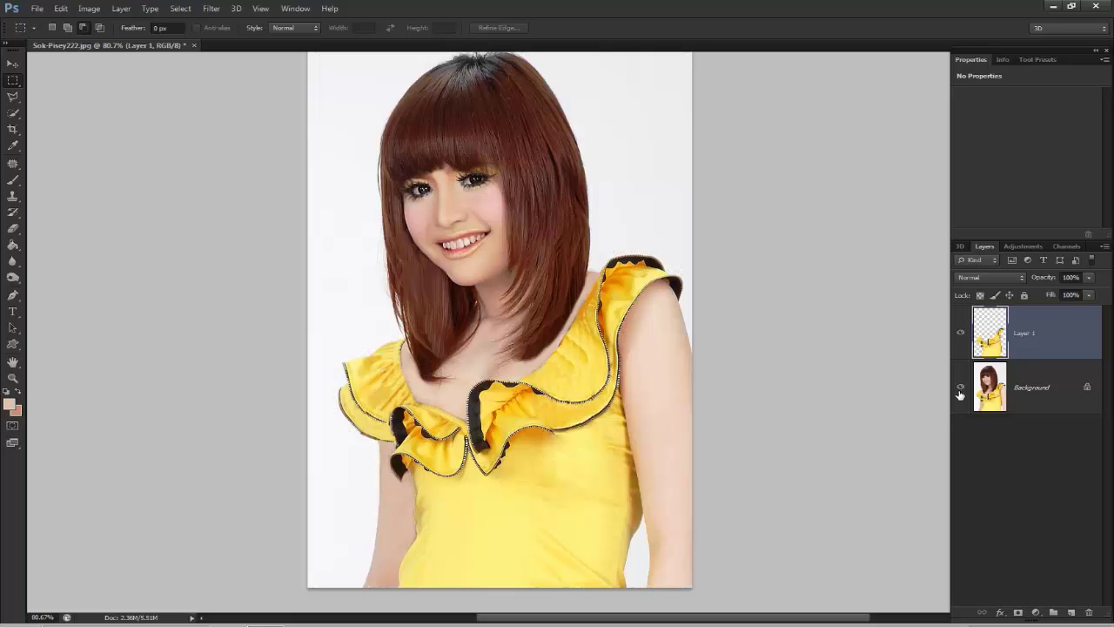
- Undo the Layer Via Copy and touch up the selection at the ruffle edge
key(ctrl+z)
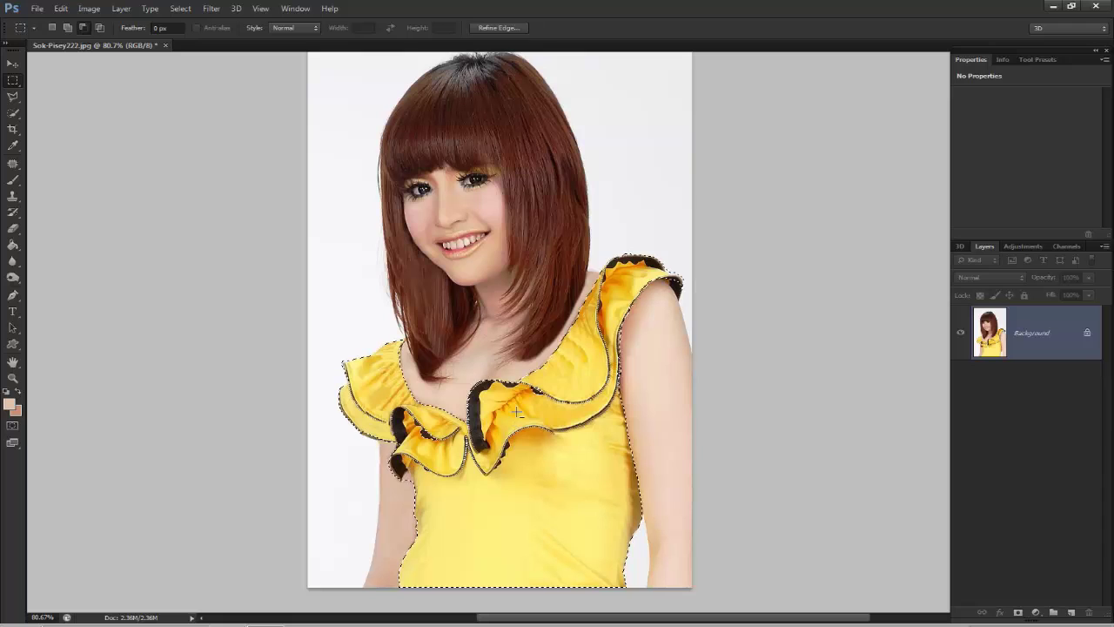
drag(526, 388, 544, 400)
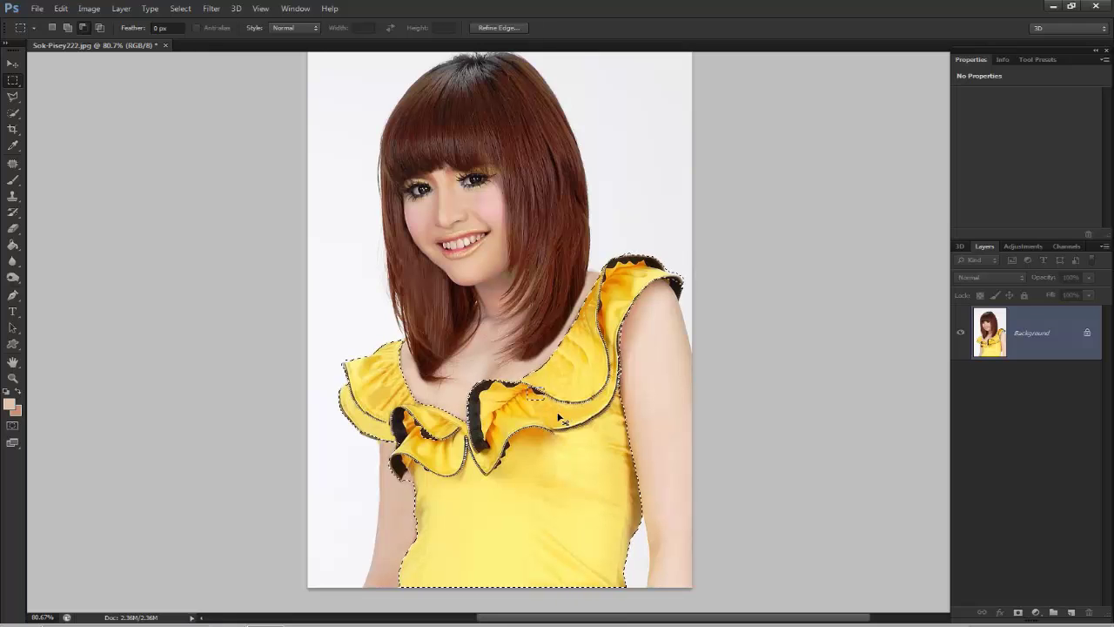
drag(527, 386, 543, 398)
click(13, 113)
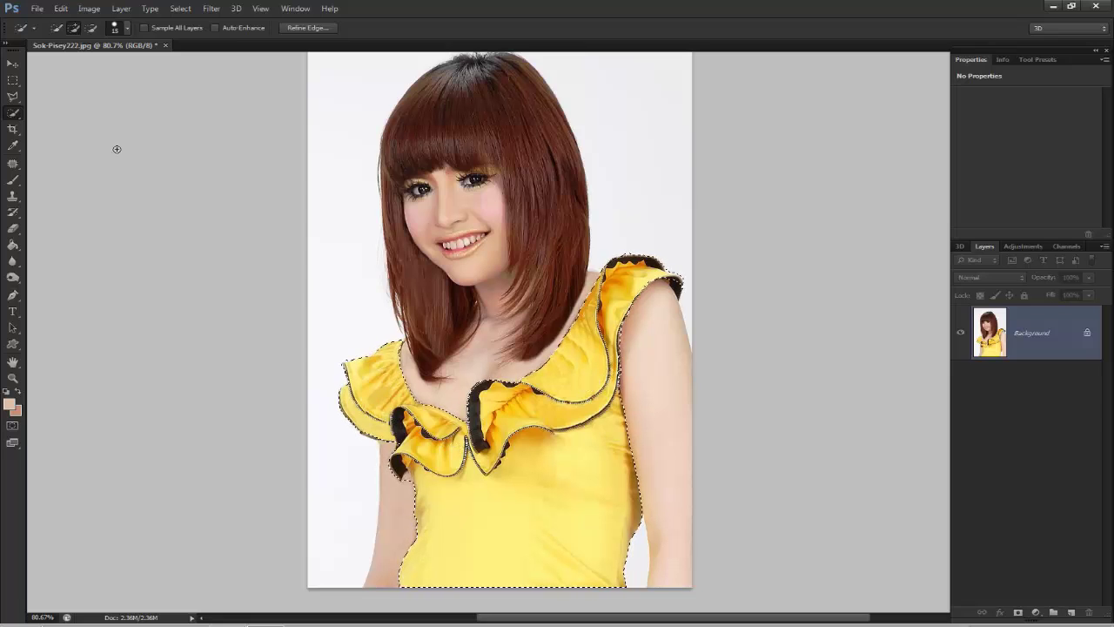
click(15, 80)
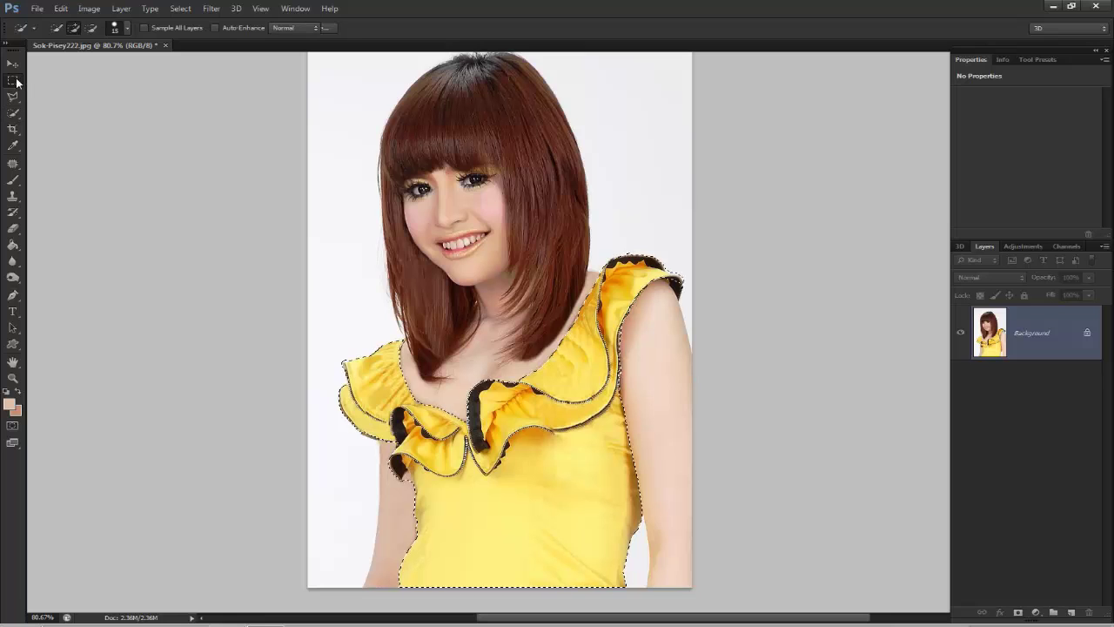
- Copy the dress selection to a new Layer 1 and hide the Background layer
right_click(558, 430)
click(651, 264)
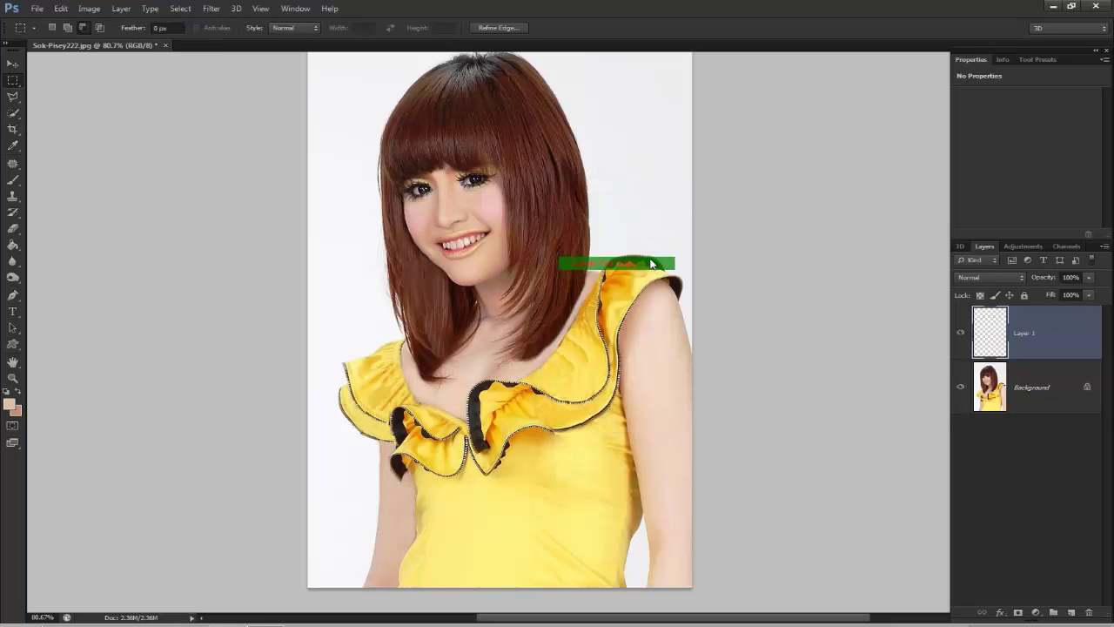
click(960, 386)
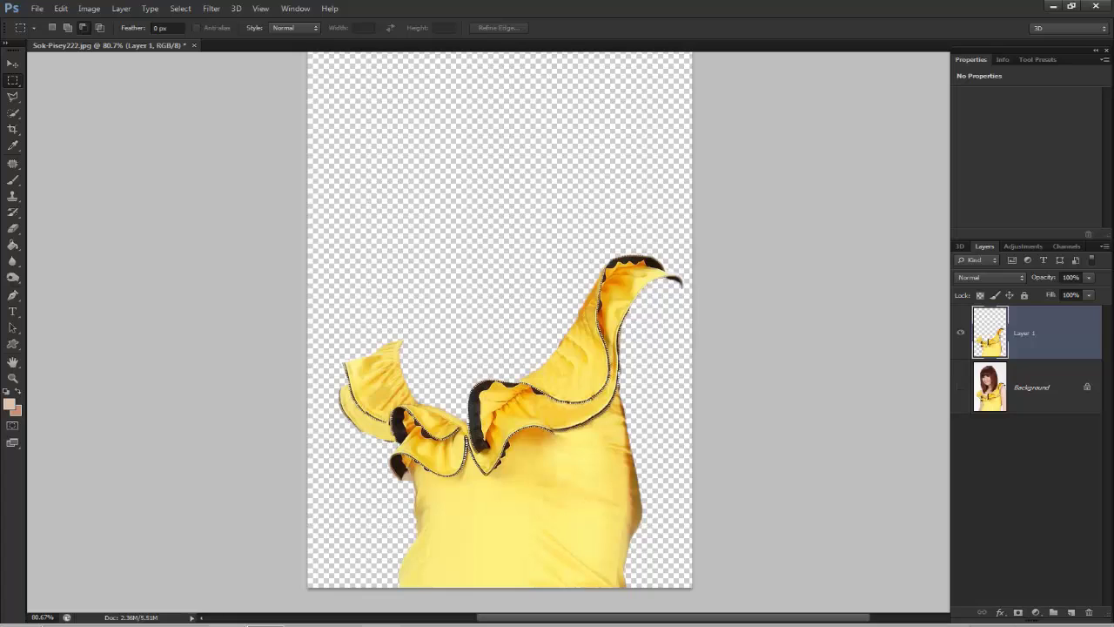
- Add a Solid Color fill layer in bright green #33ff00
click(1031, 615)
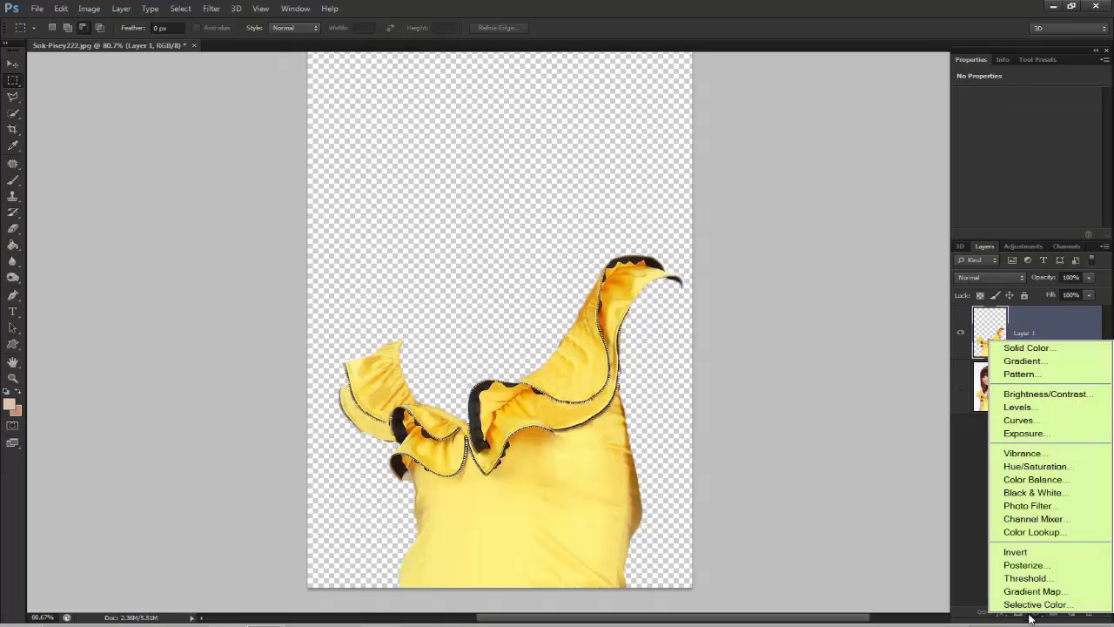
click(1042, 351)
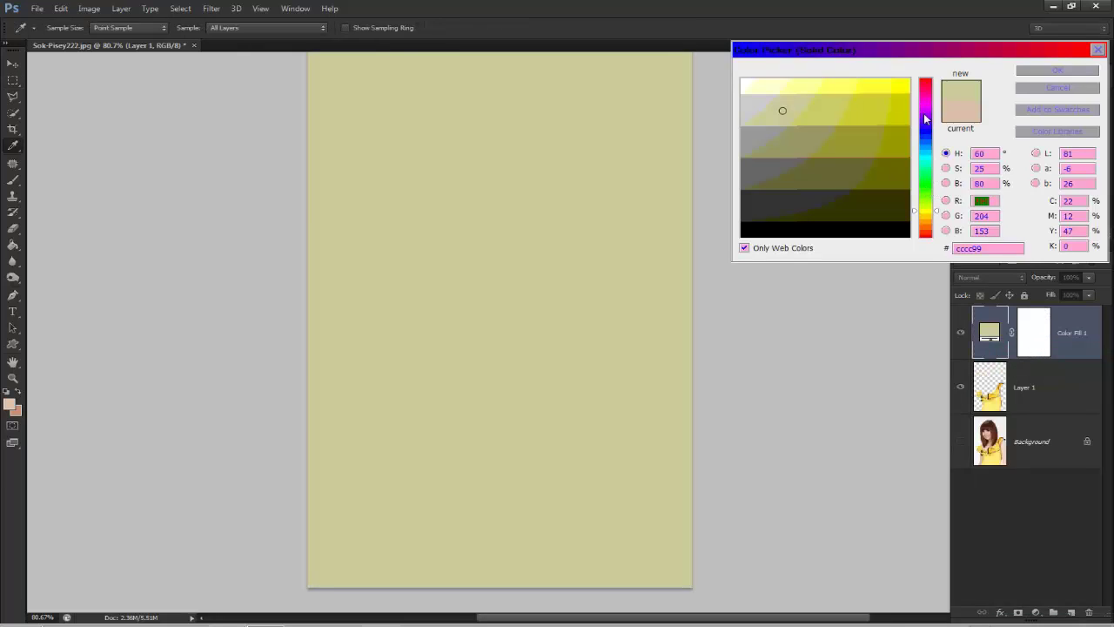
click(928, 190)
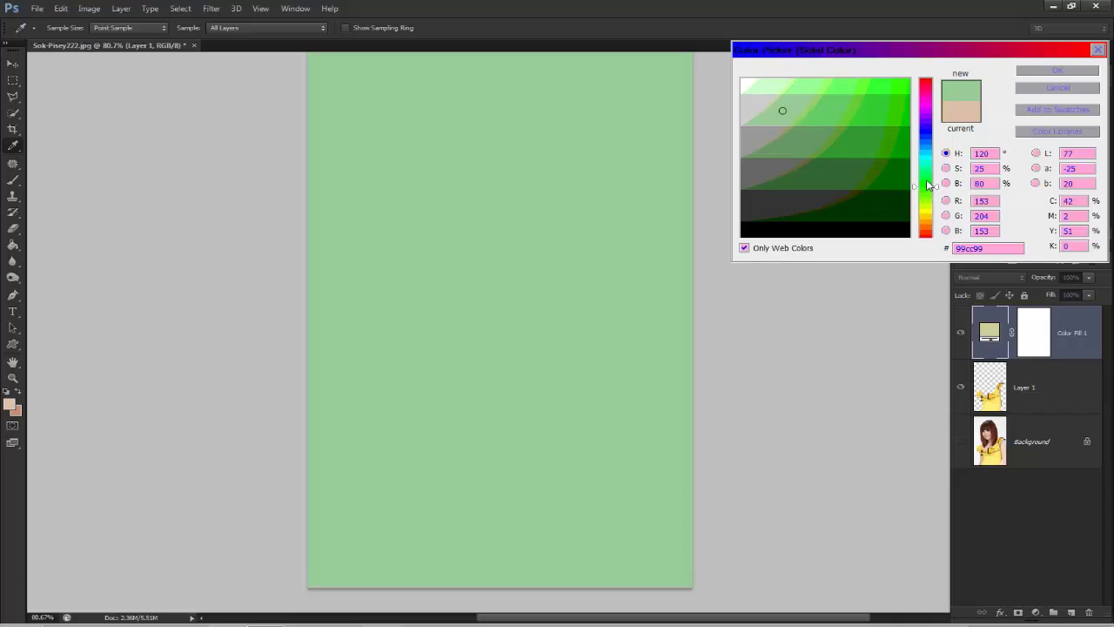
click(900, 82)
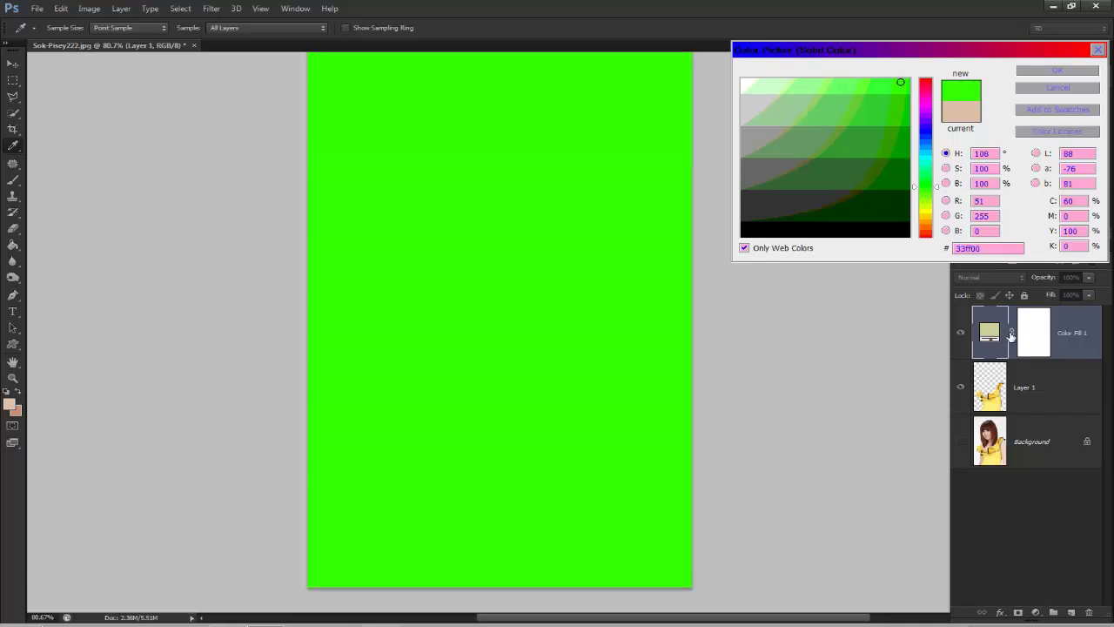
click(1076, 73)
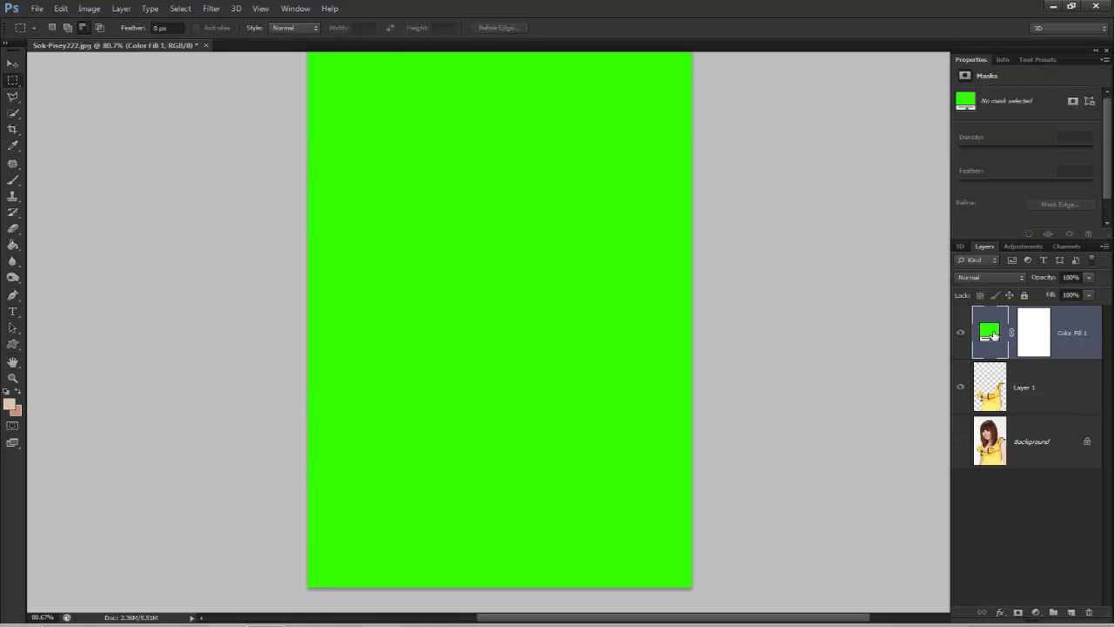
- Clip Color Fill 1 to the dress cutout layer as a clipping mask
right_click(1083, 343)
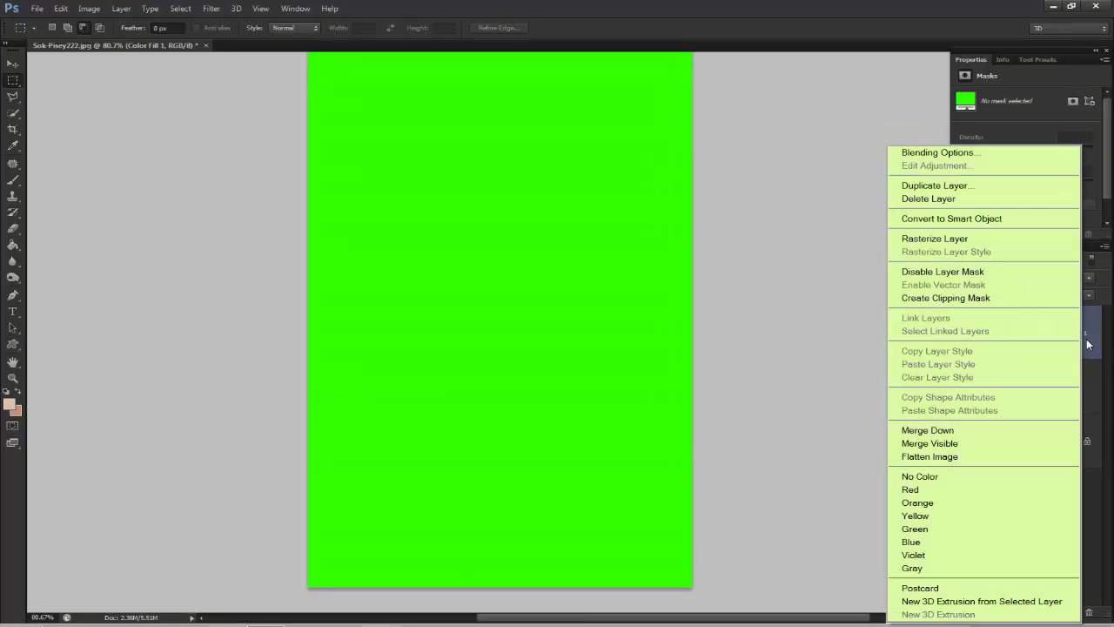
click(980, 299)
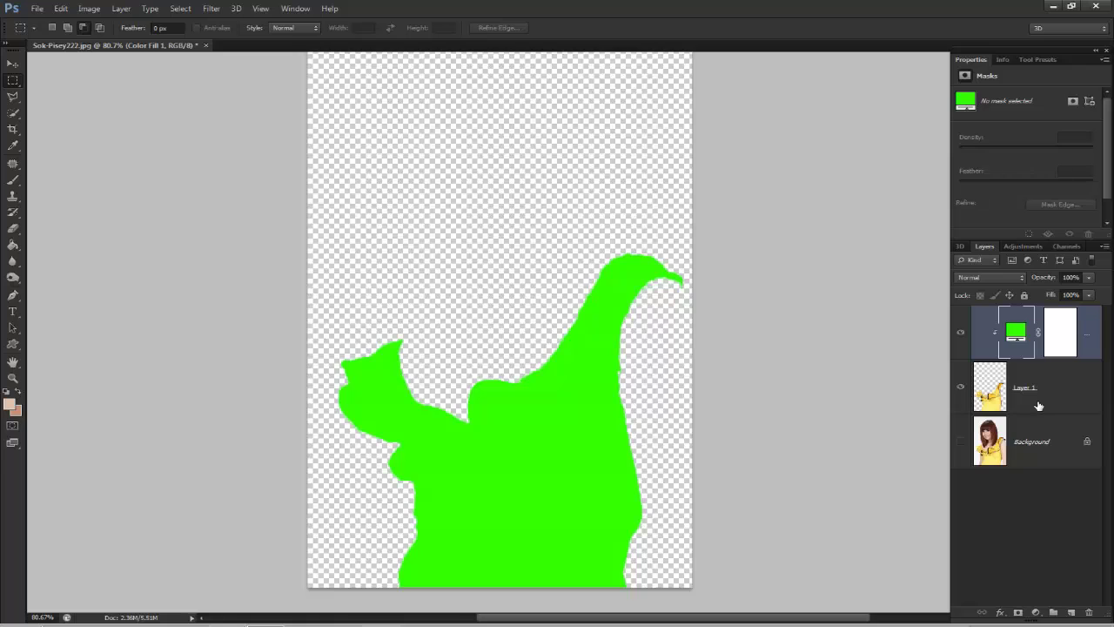
key(ctrl+z)
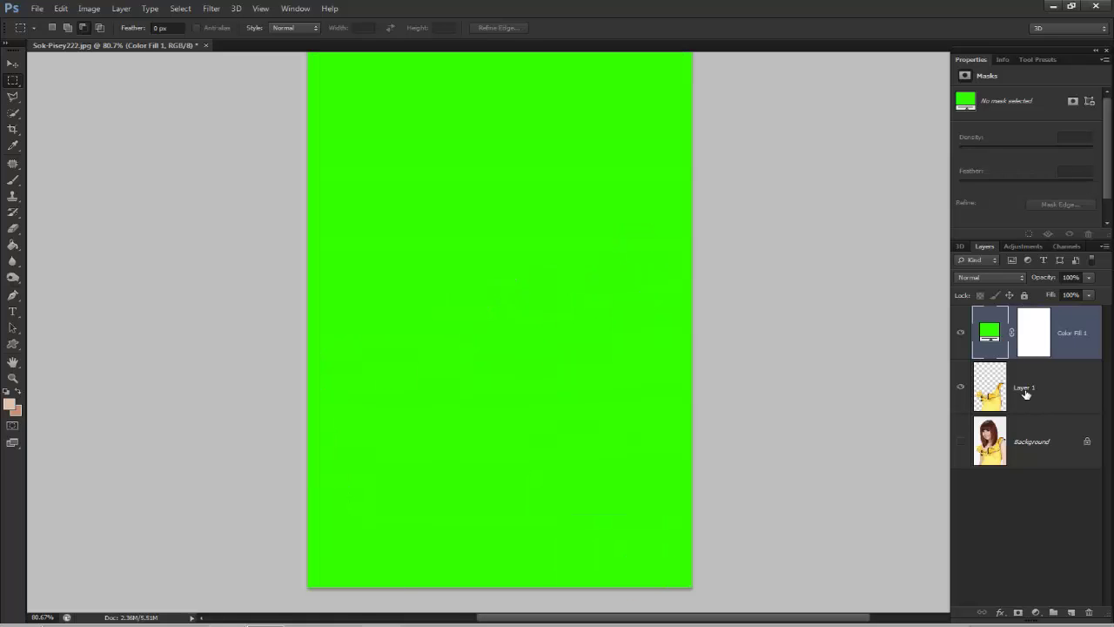
click(1025, 394)
click(1051, 349)
right_click(1076, 346)
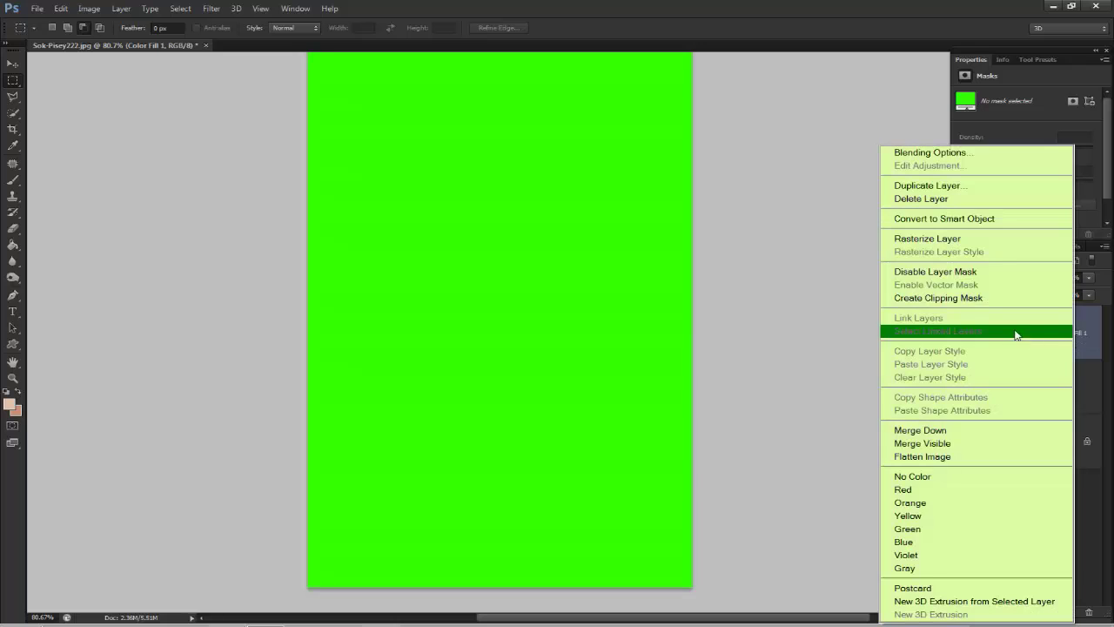
click(982, 298)
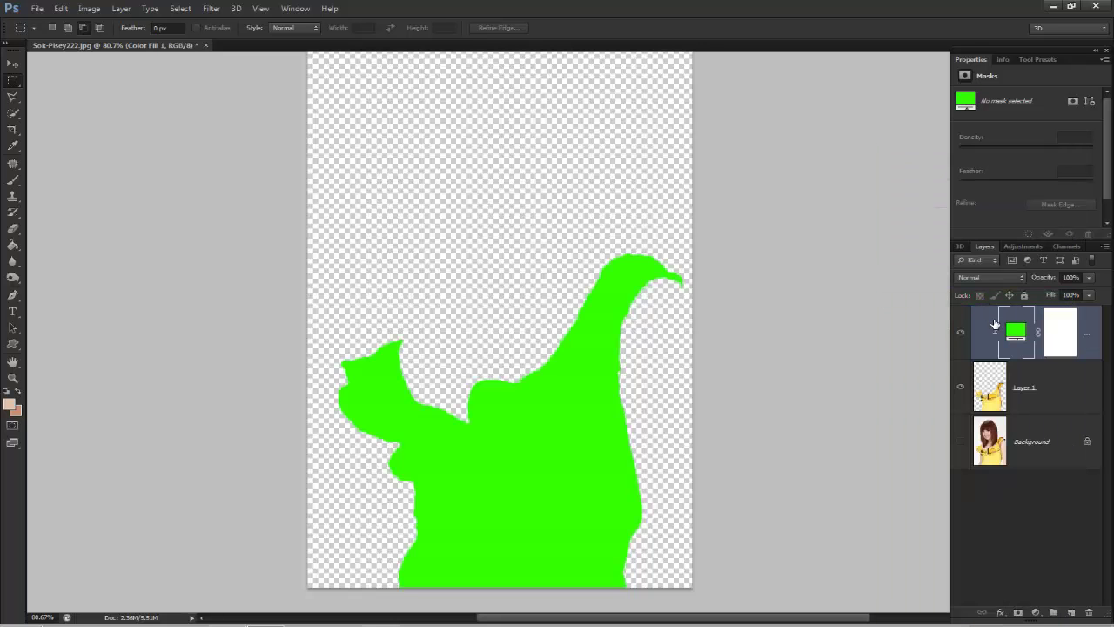
- Show the Background layer again and set the fill's blend mode to Multiply
click(960, 442)
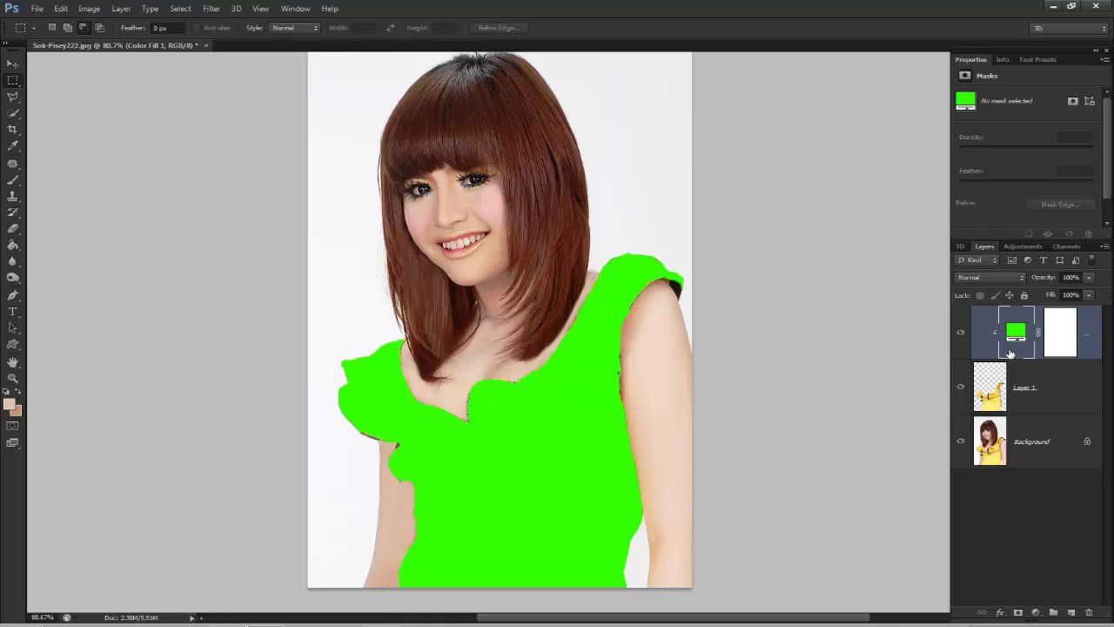
click(989, 278)
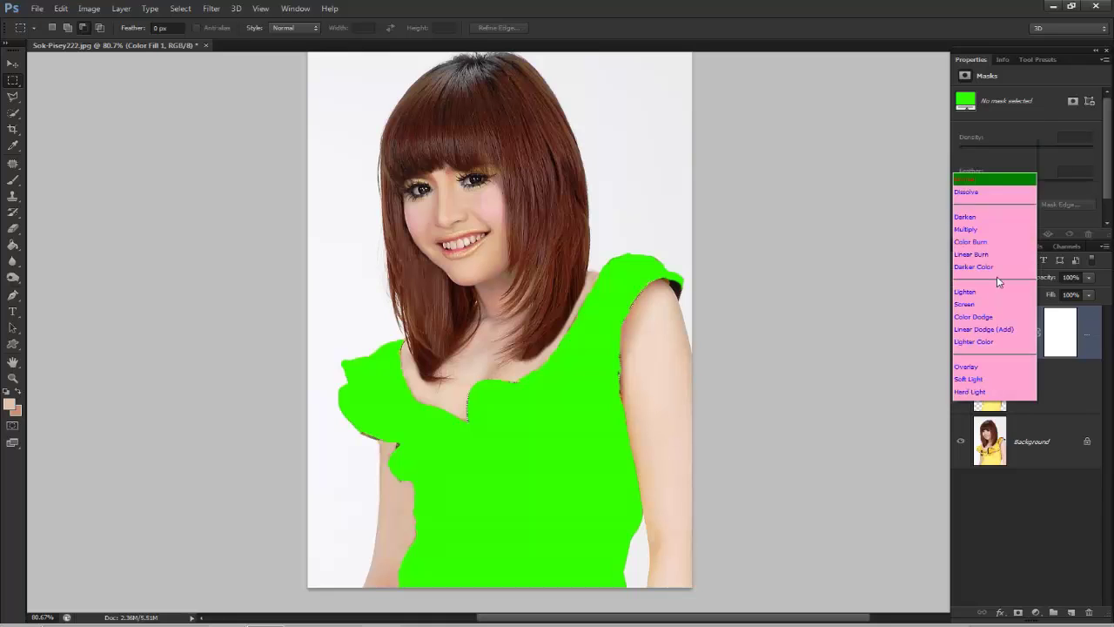
click(997, 57)
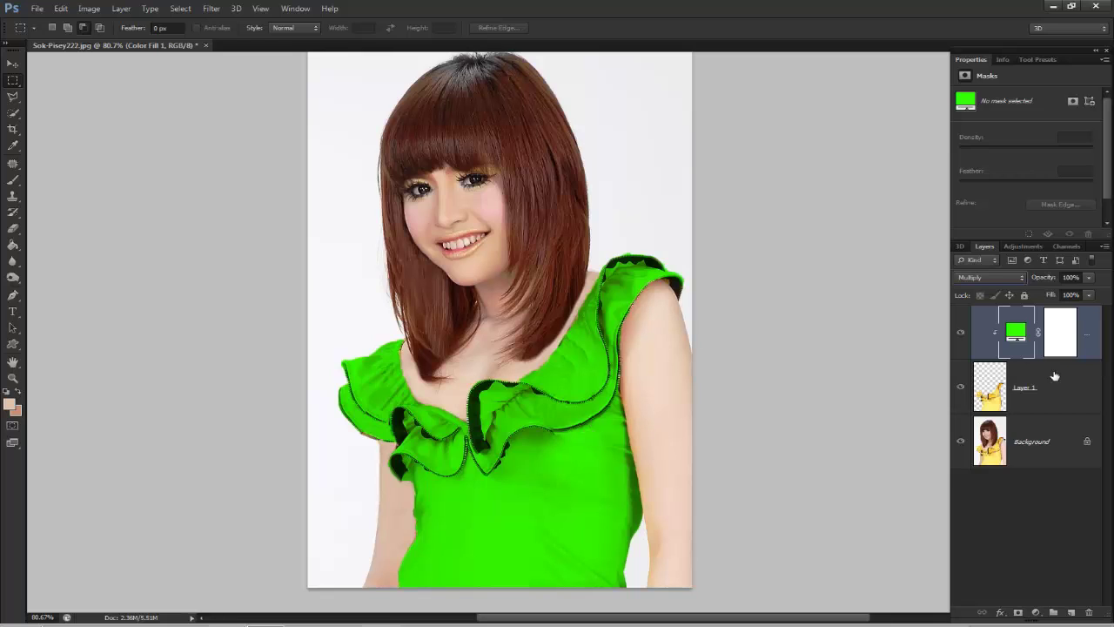
- Change Color Fill 1 to pure red #ff0000 after trying yellow, pink, green and orange hues
double_click(1019, 334)
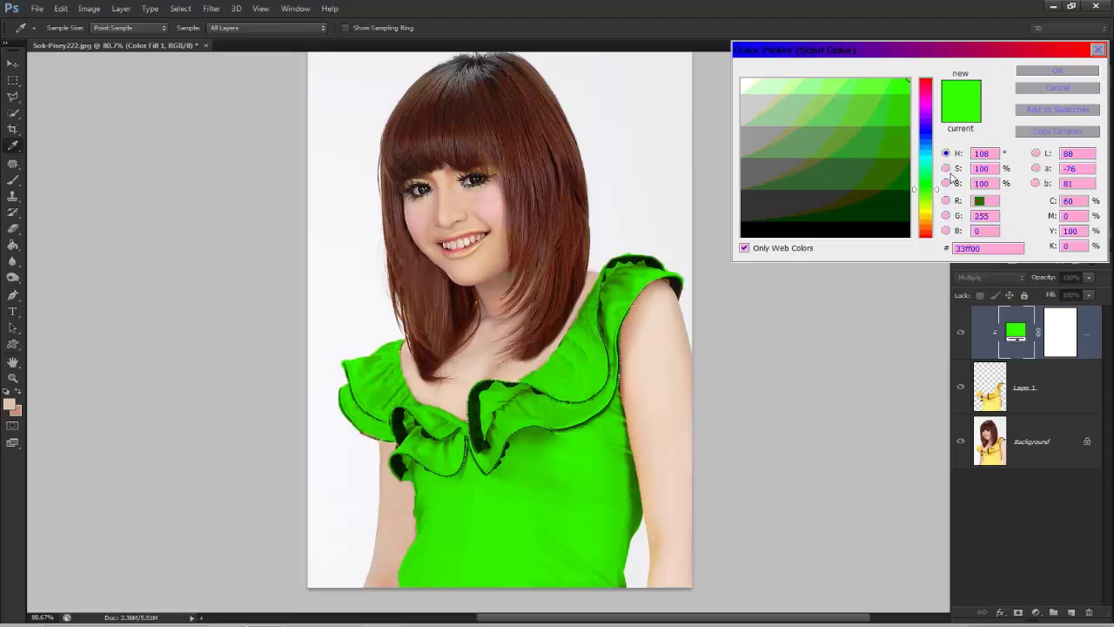
click(926, 212)
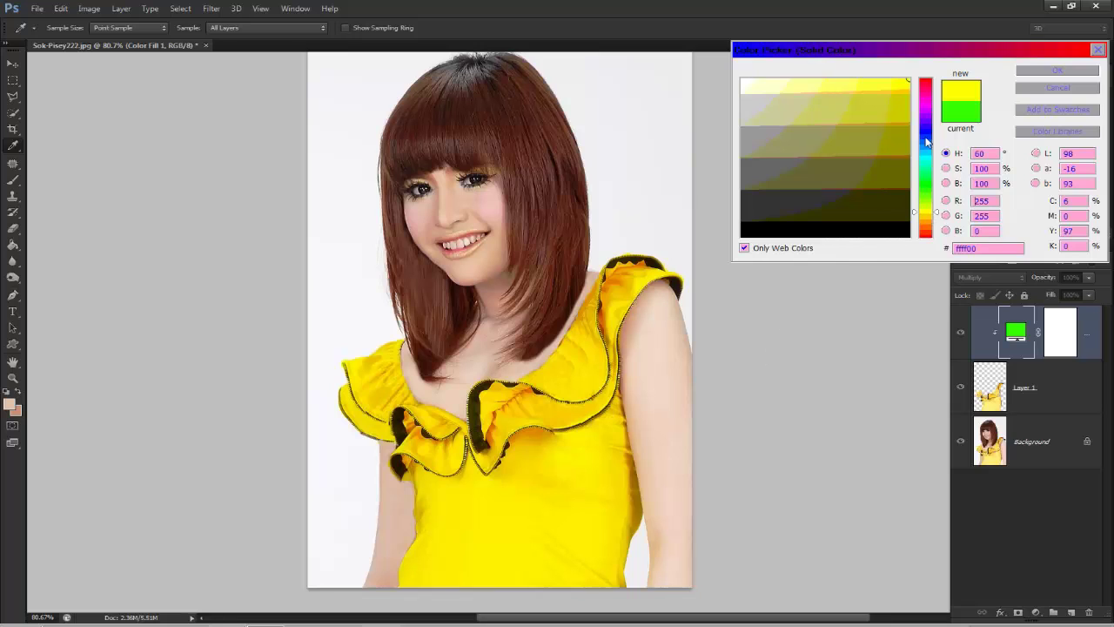
click(927, 103)
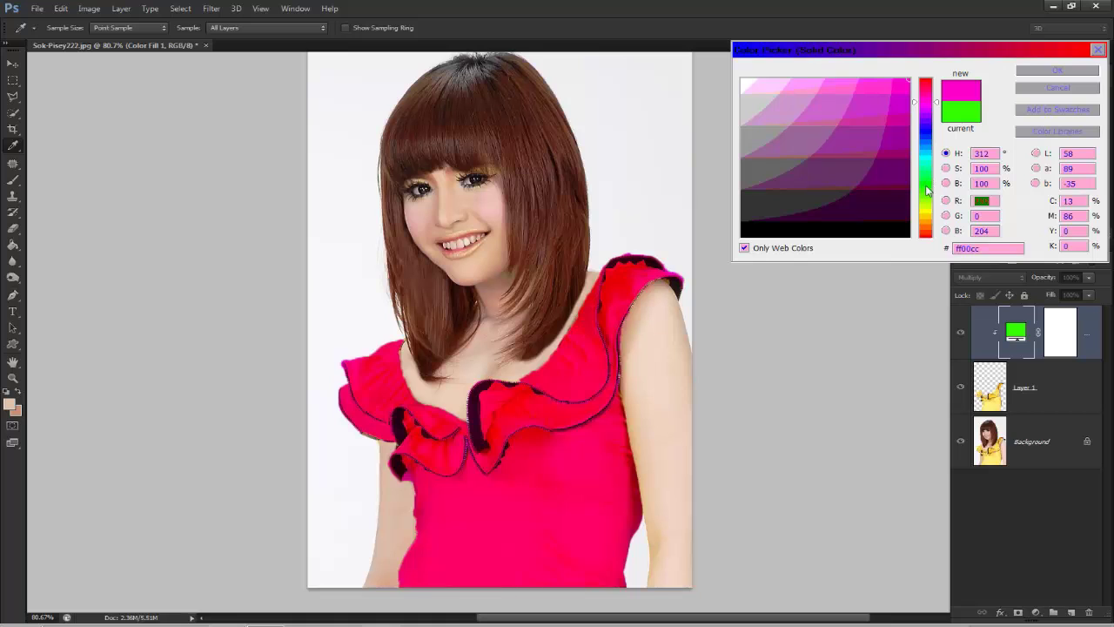
click(928, 185)
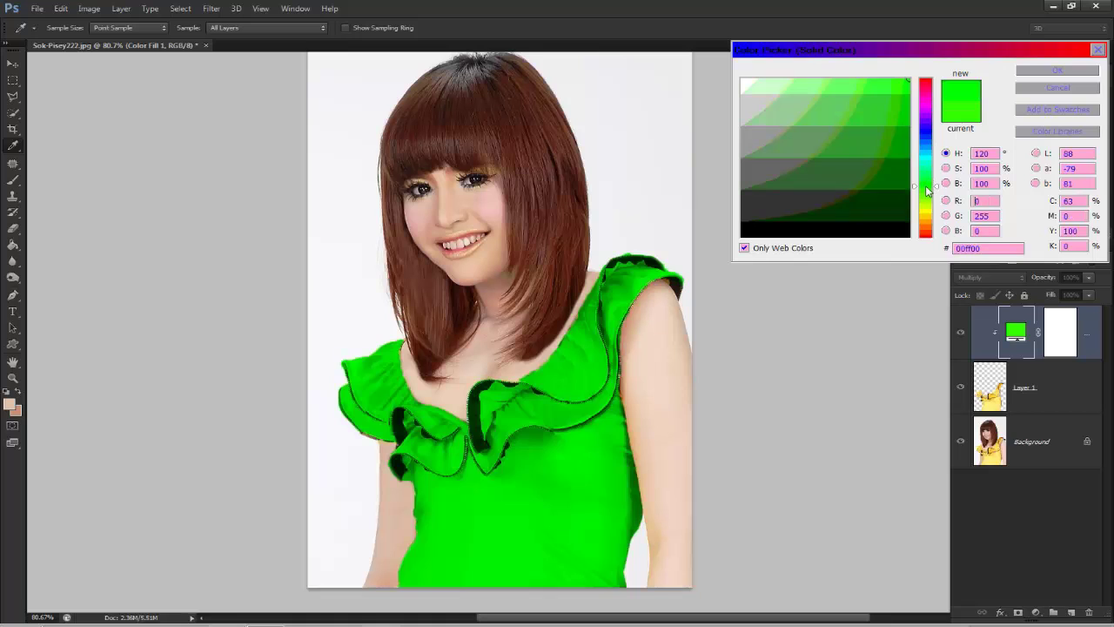
click(929, 232)
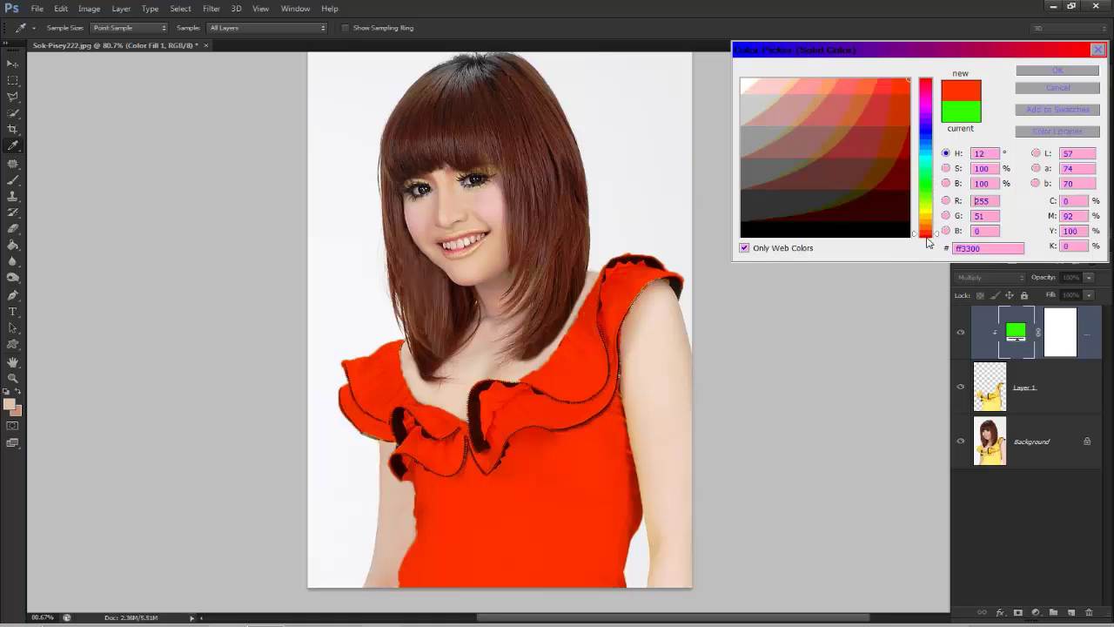
click(928, 238)
click(928, 228)
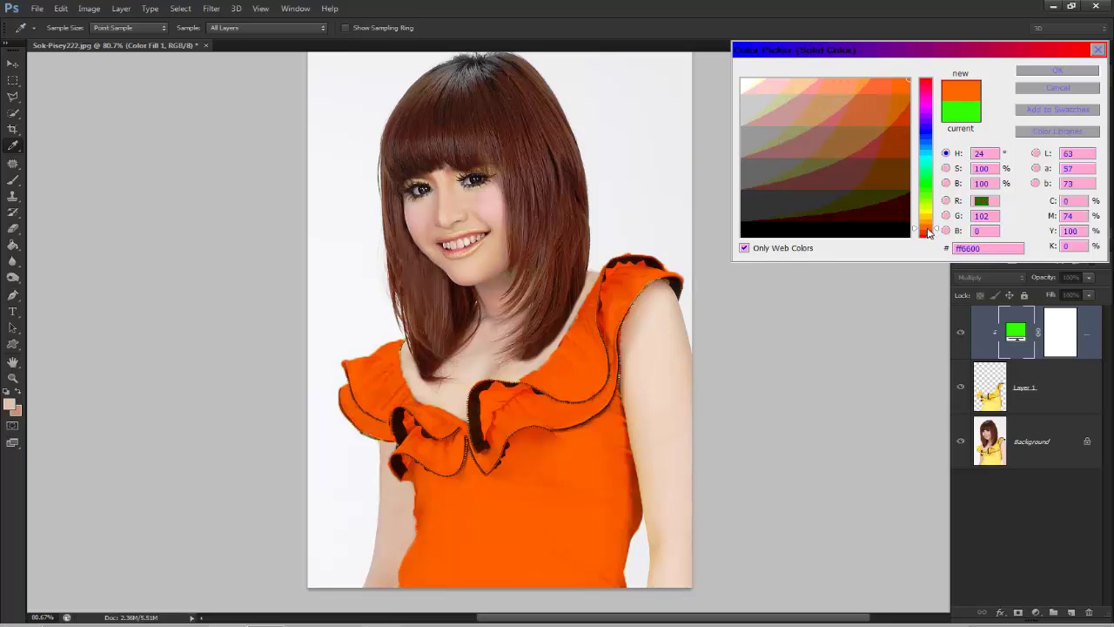
click(929, 238)
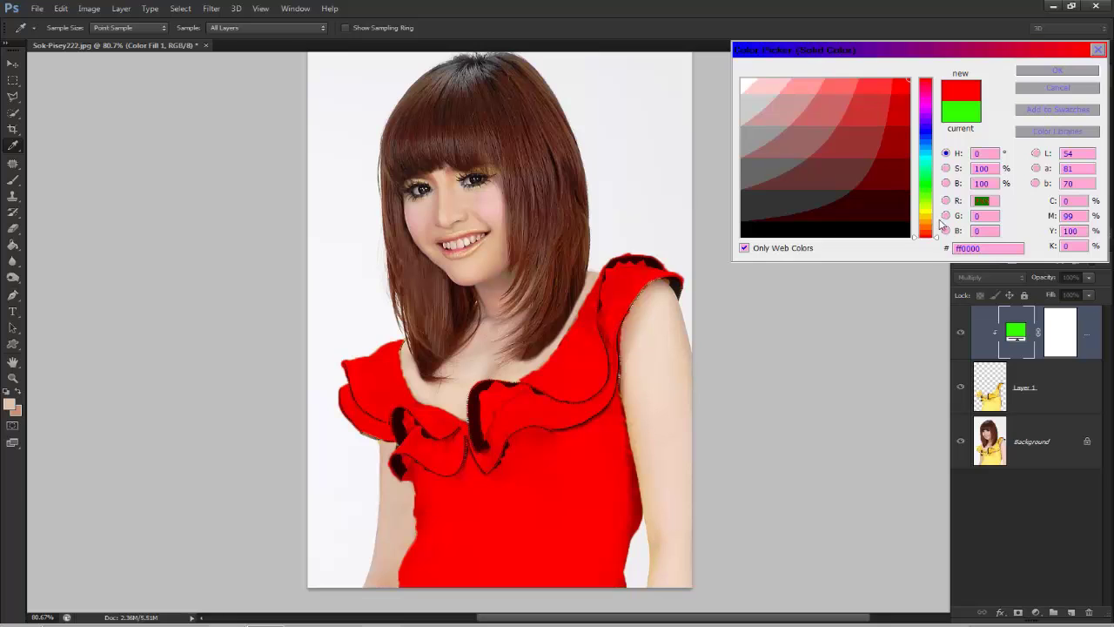
click(1090, 71)
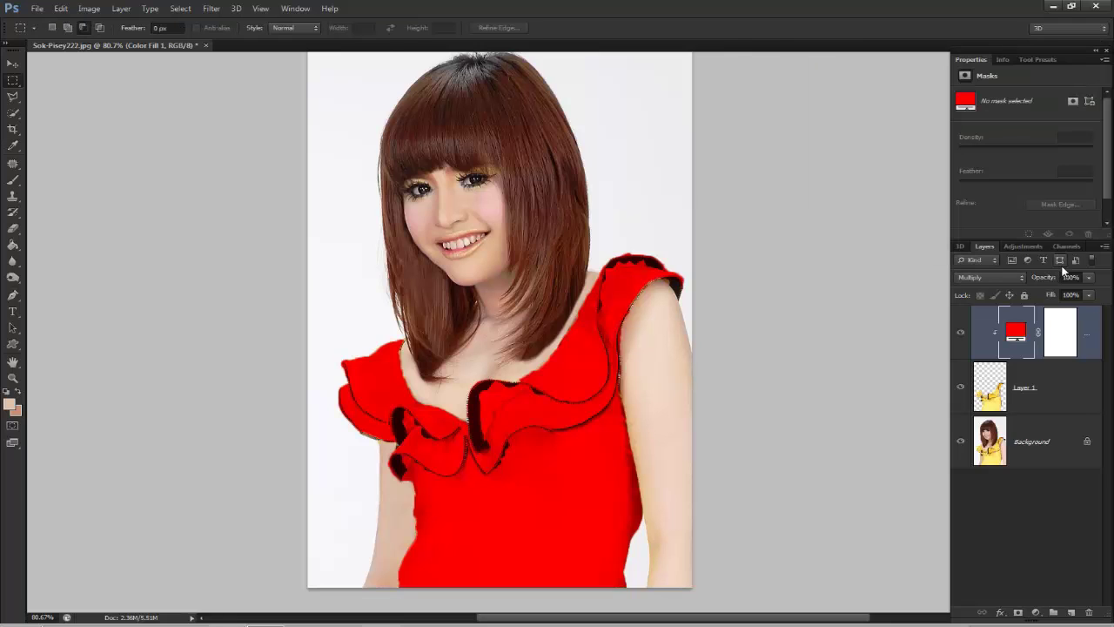
- Lower the red Color Fill layer to 66% opacity and 86% fill
click(1087, 278)
mouse_move(1058, 294)
mouse_down()
mouse_move(1045, 295)
mouse_move(1065, 290)
mouse_up()
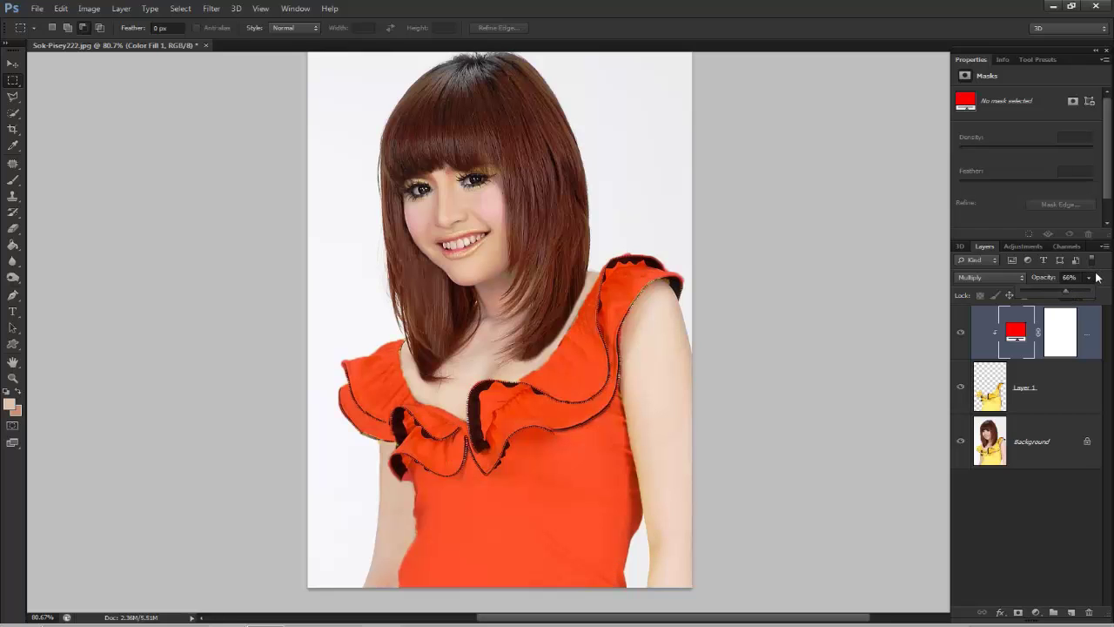
click(1088, 295)
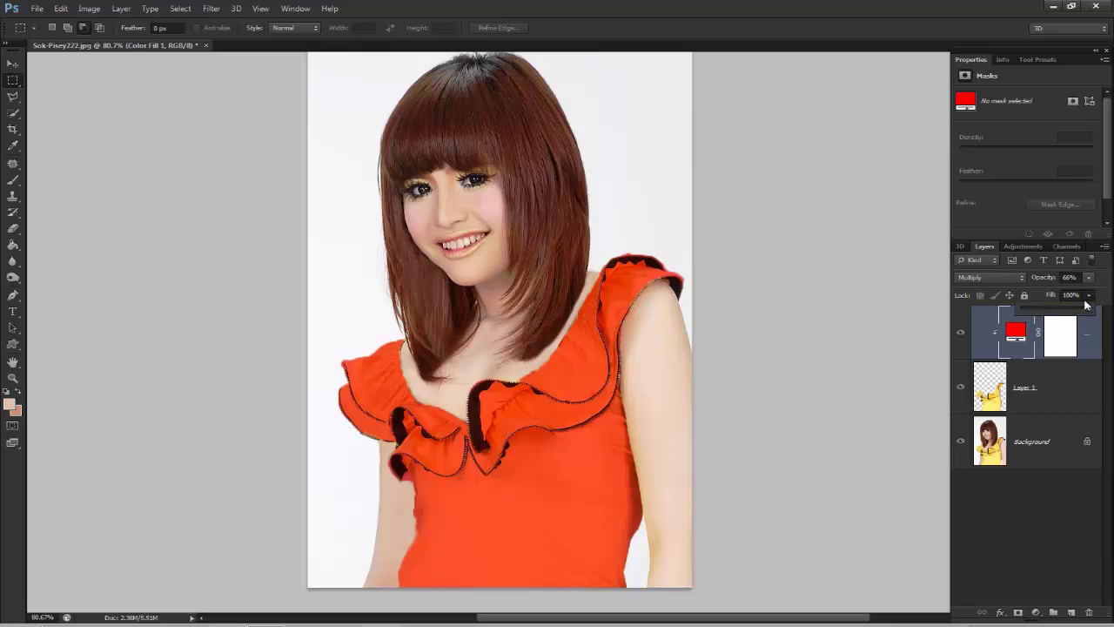
mouse_move(1085, 304)
mouse_down()
mouse_move(1062, 314)
mouse_move(1080, 313)
mouse_up()
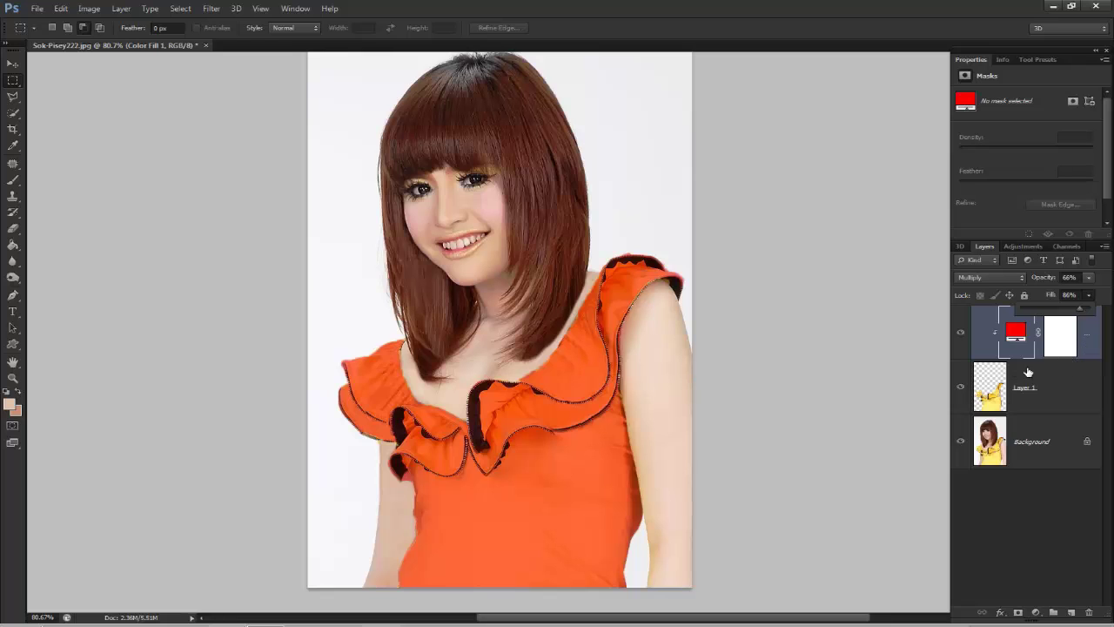
- Select Color Fill 1, Layer 1 and Background together and merge them into one Background layer
click(1065, 342)
click(1016, 336)
click(1029, 387)
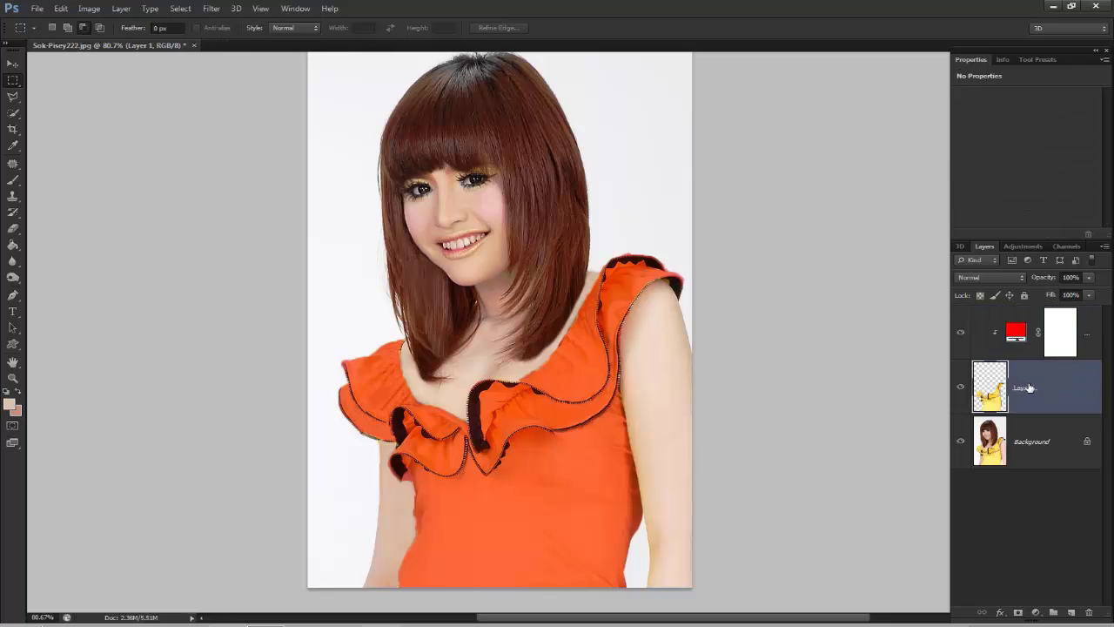
click(1091, 336)
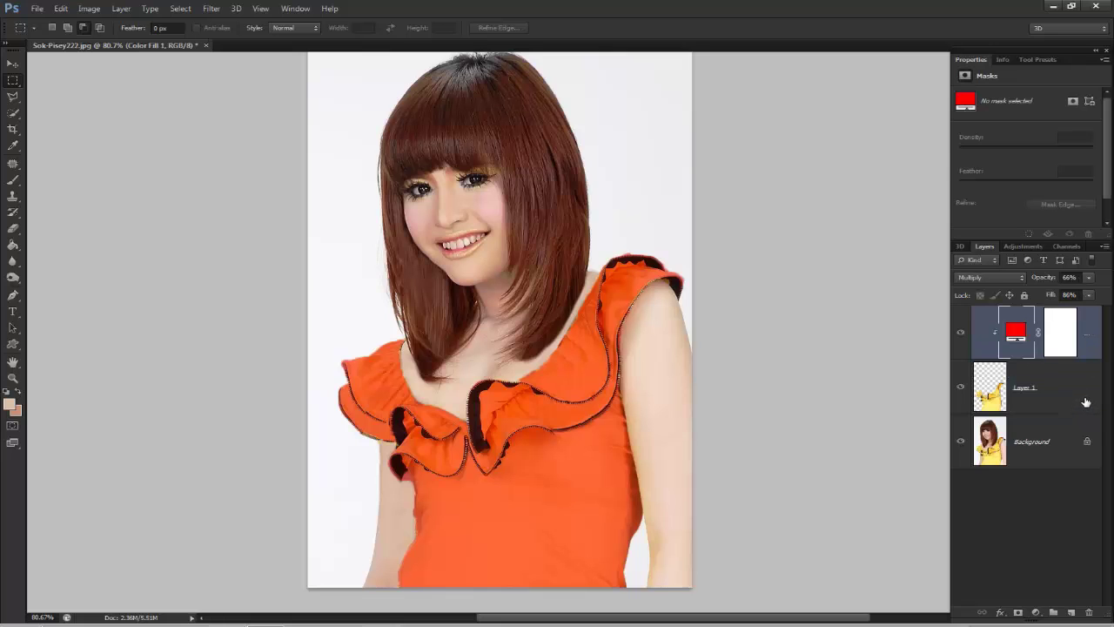
shift+click(1086, 401)
shift+click(1083, 438)
right_click(1083, 438)
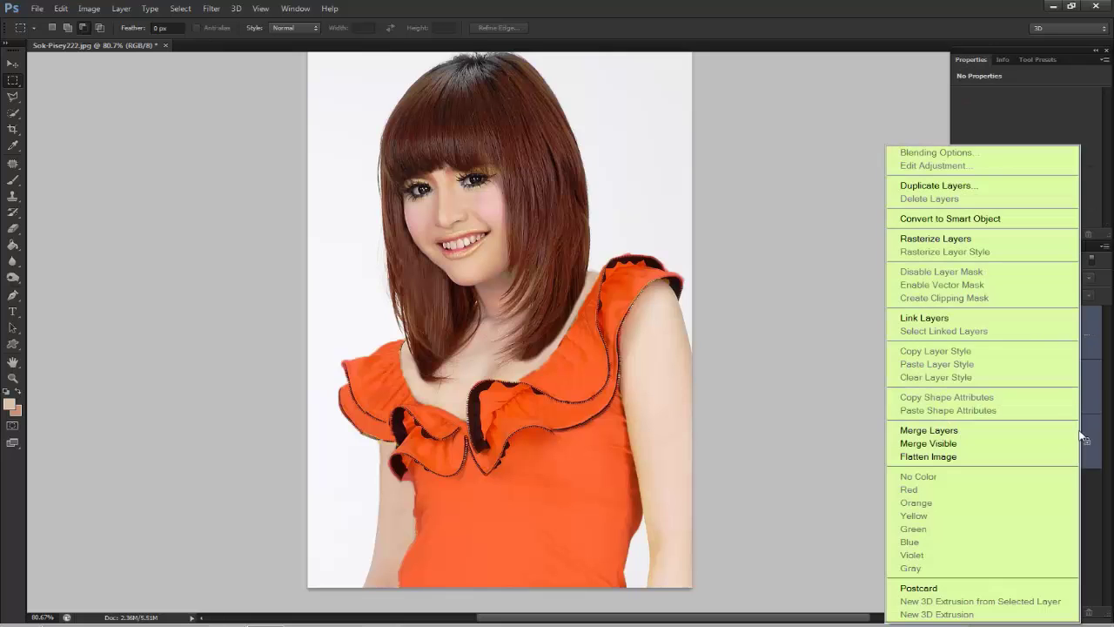
click(1026, 434)
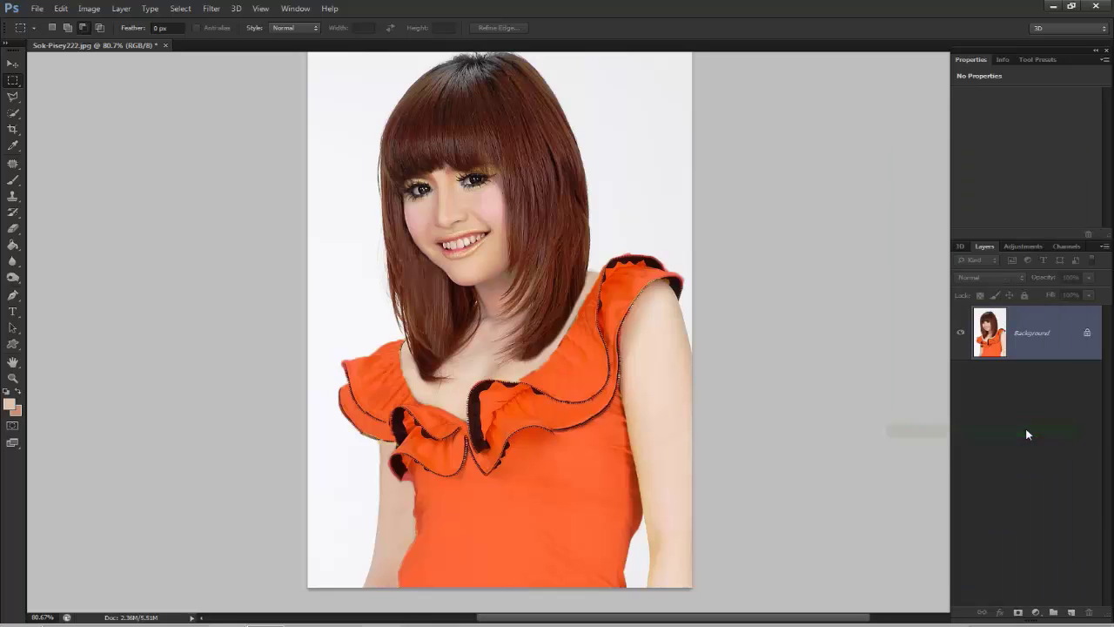